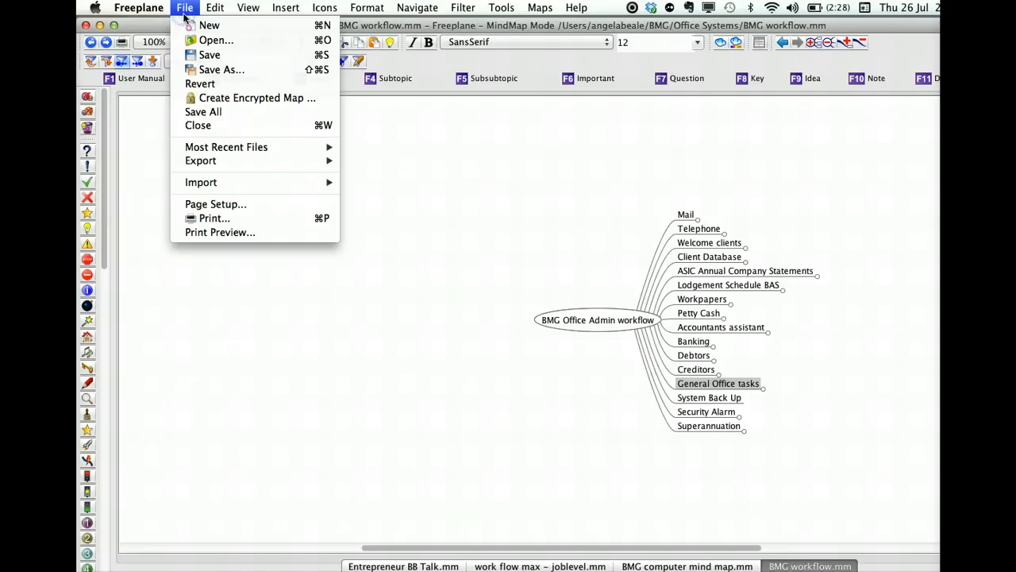
click(193, 10)
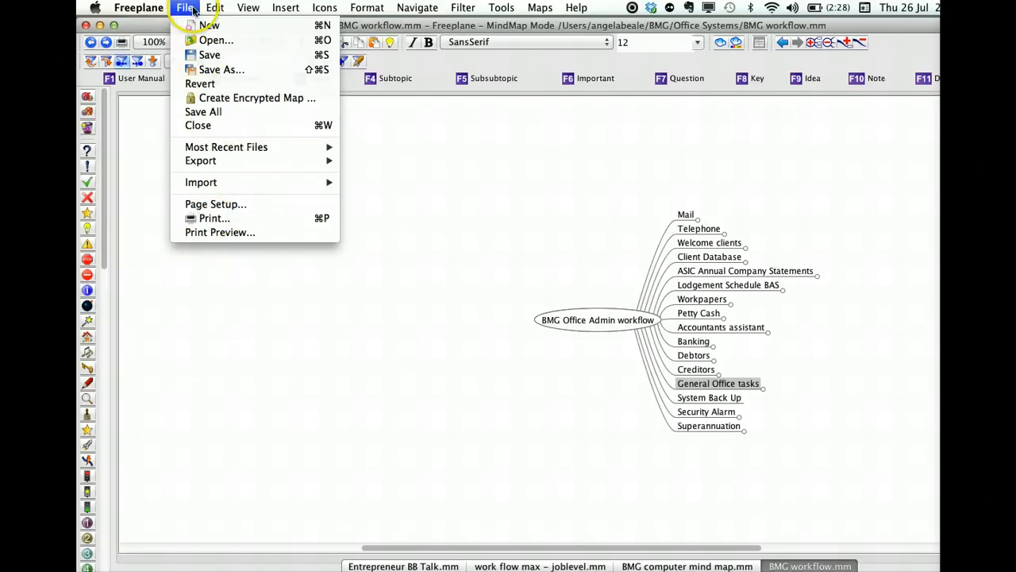
click(190, 8)
click(605, 220)
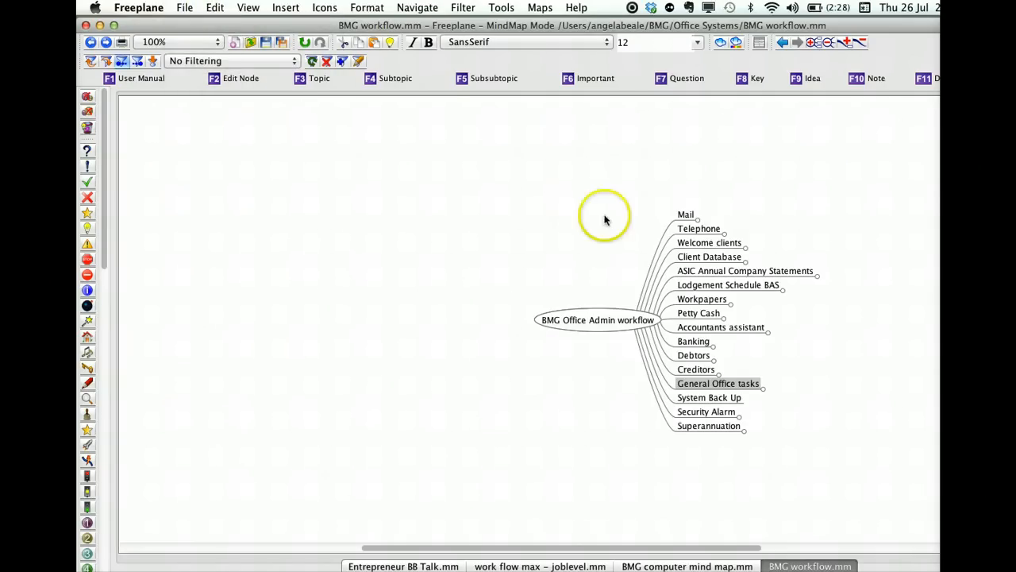
Step: Open the text of the central BMG Office Admin workflow node for in-place editing and leave the edit
click(627, 319)
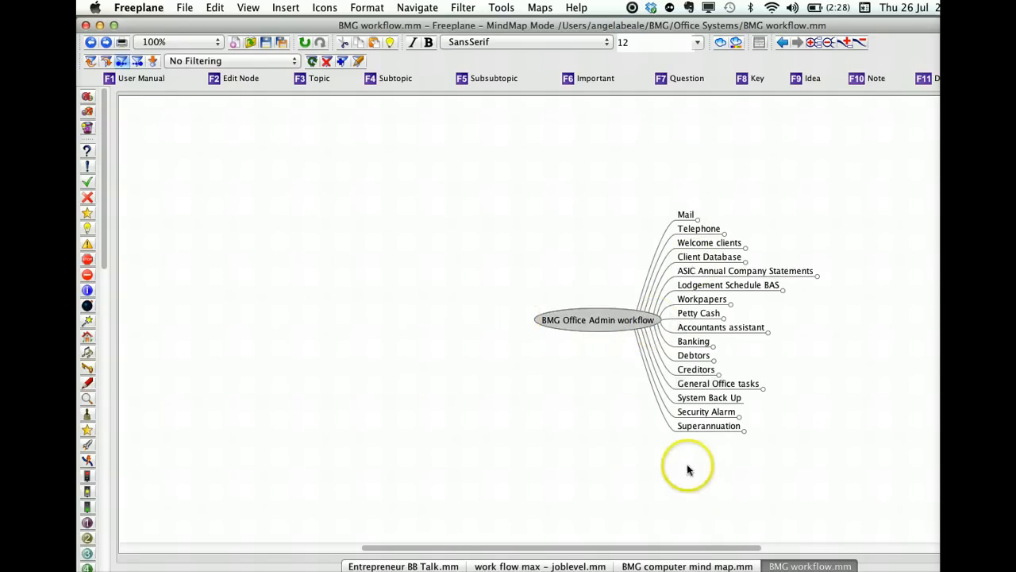
click(576, 318)
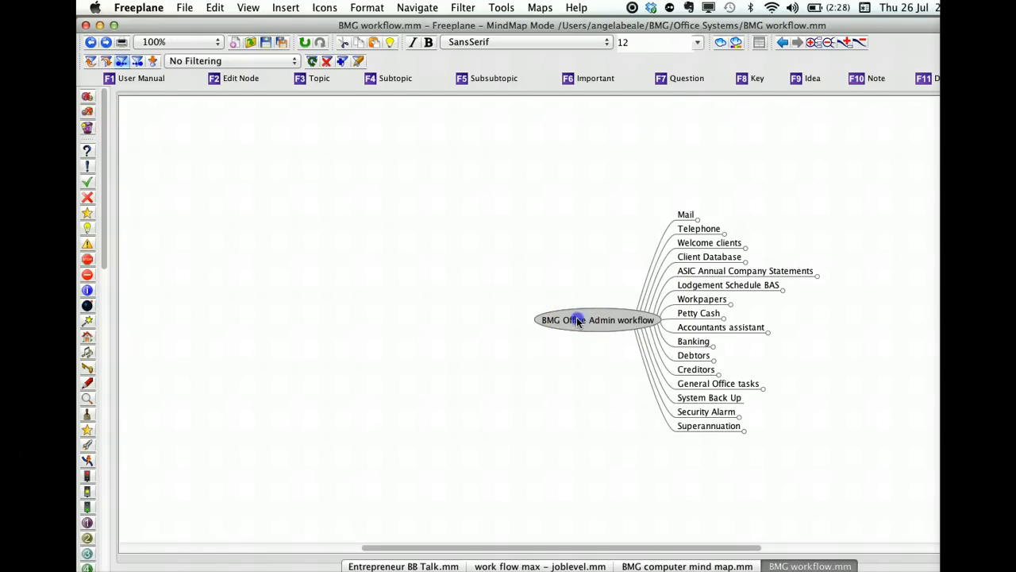
click(214, 8)
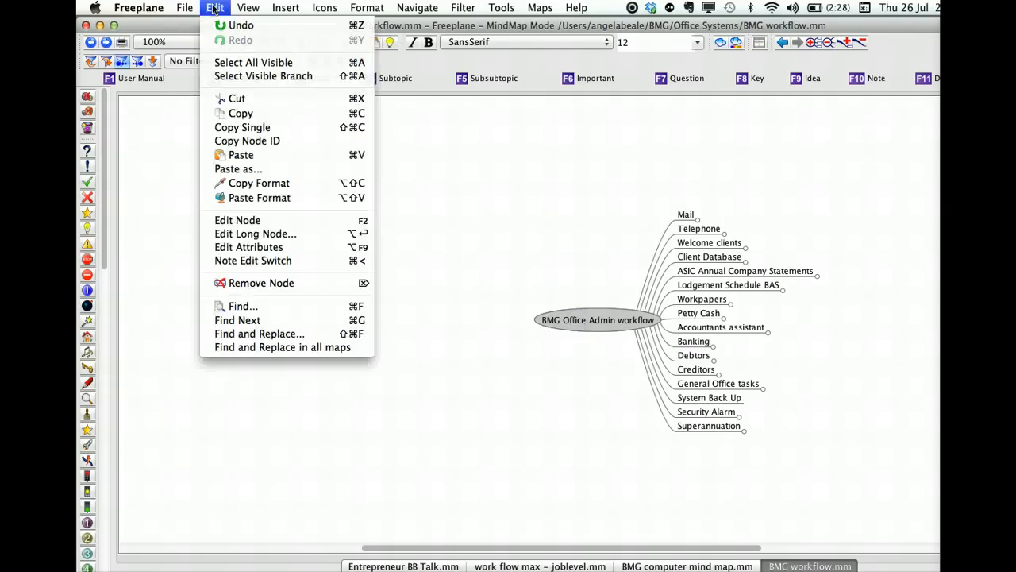
click(254, 222)
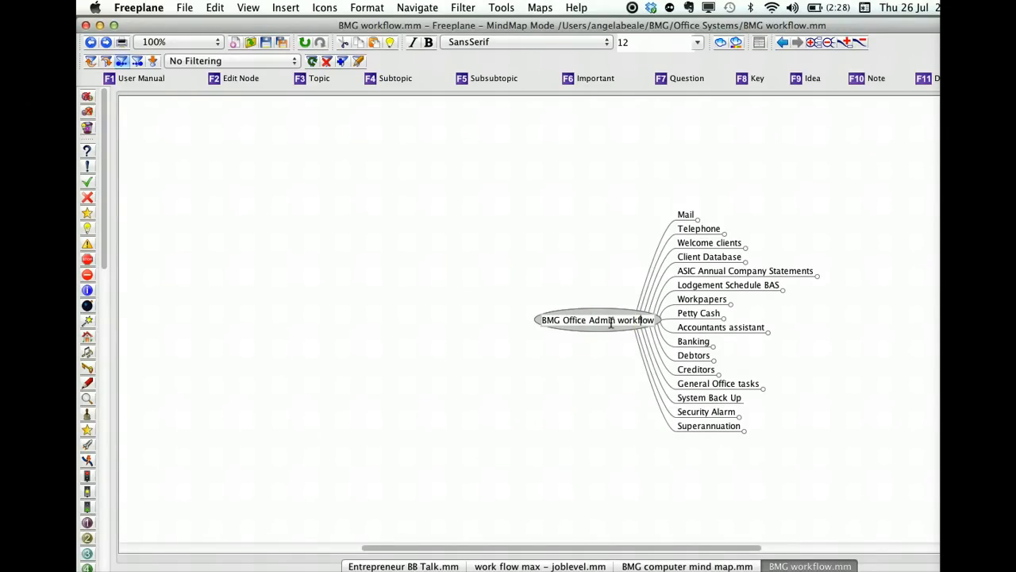
click(603, 300)
click(611, 379)
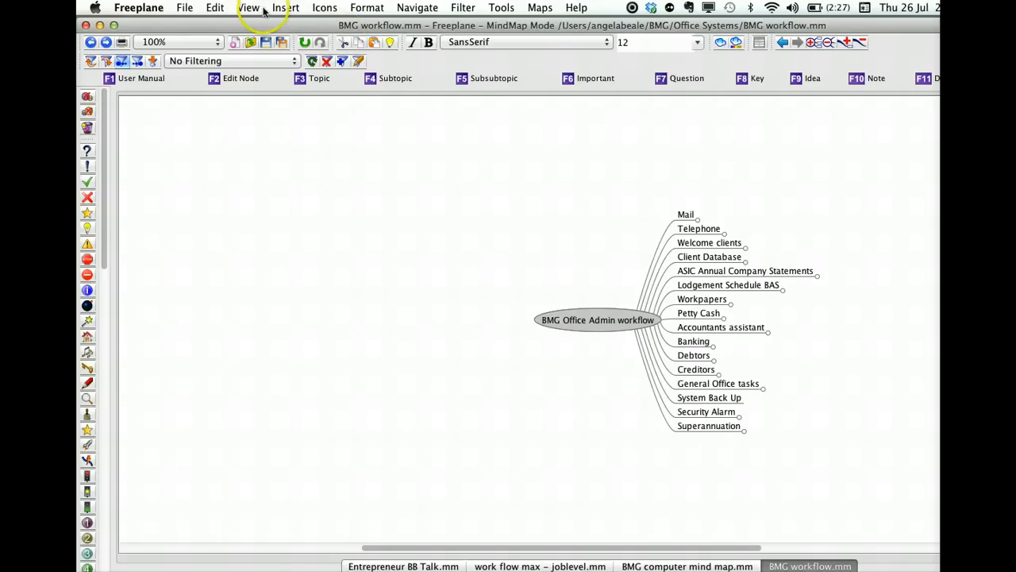
click(286, 8)
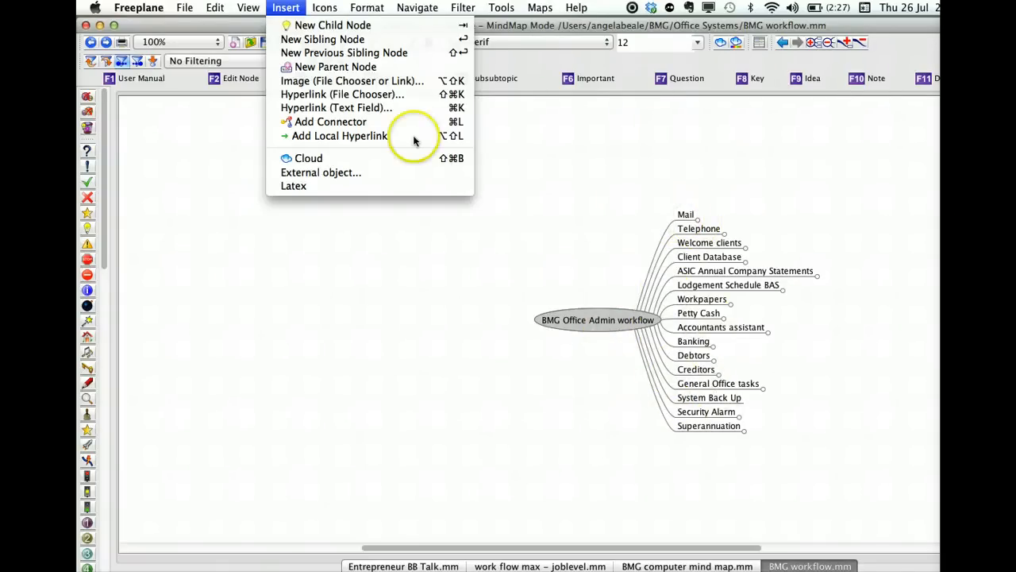
mouse_move(367, 7)
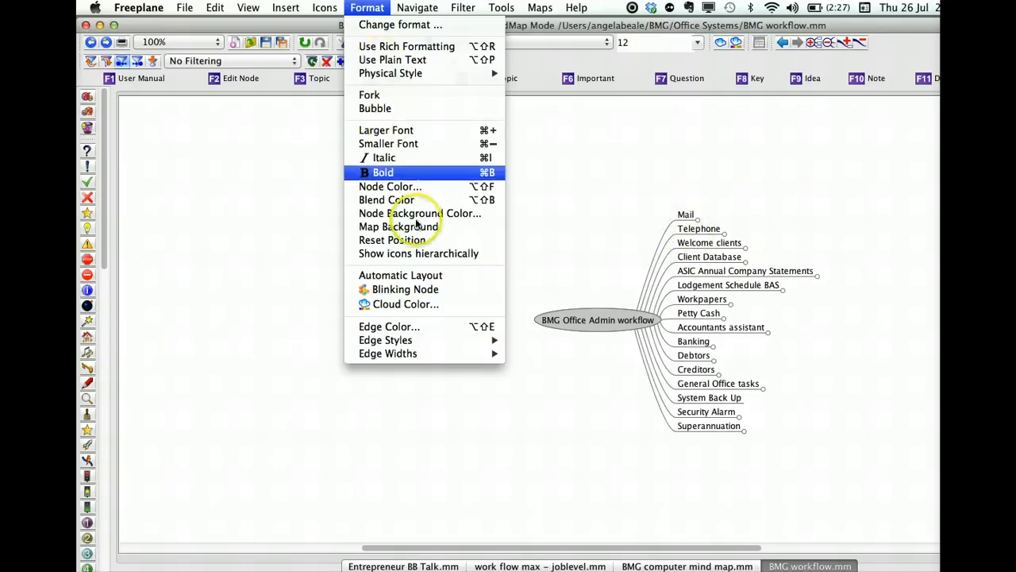
mouse_move(252, 7)
mouse_move(217, 10)
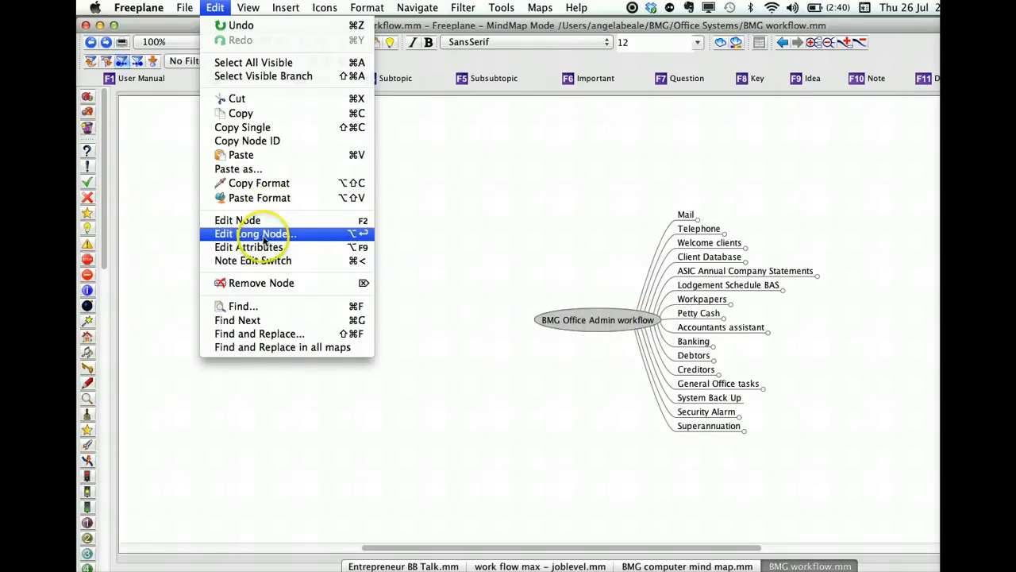
Step: Add the second line "This is our office systems" to the central BMG Office Admin workflow node with the long node editor
click(608, 320)
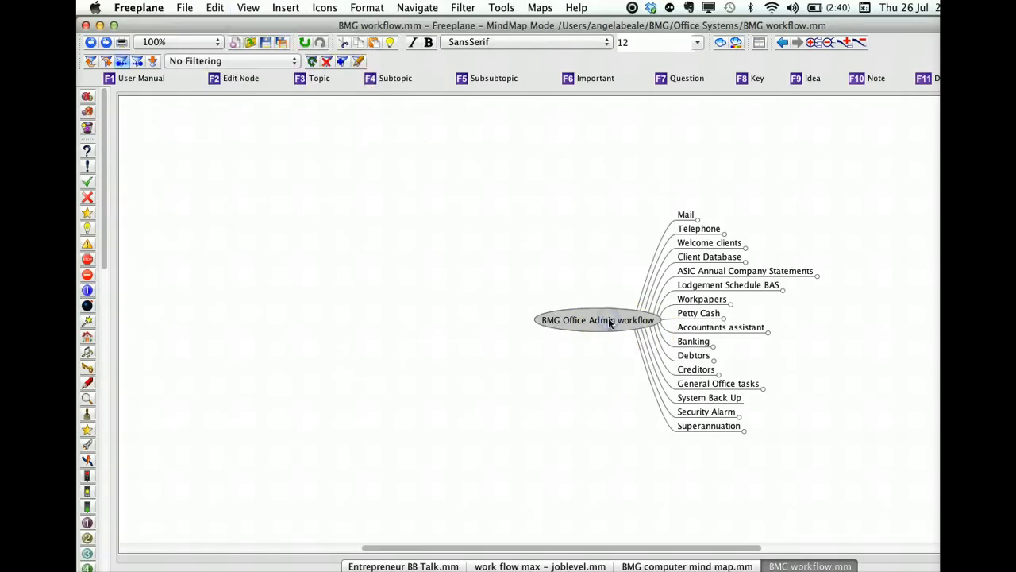
click(288, 8)
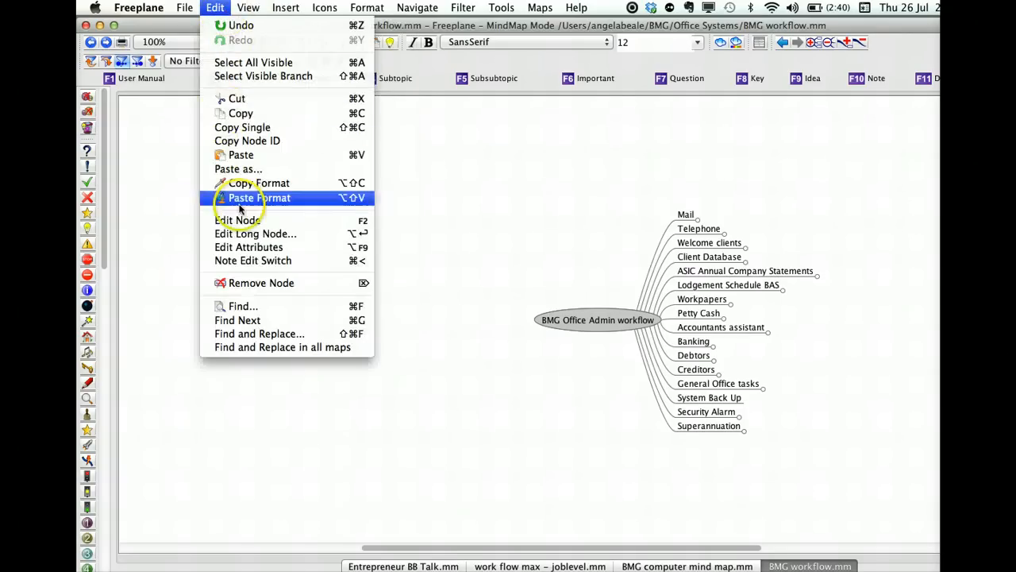
click(242, 235)
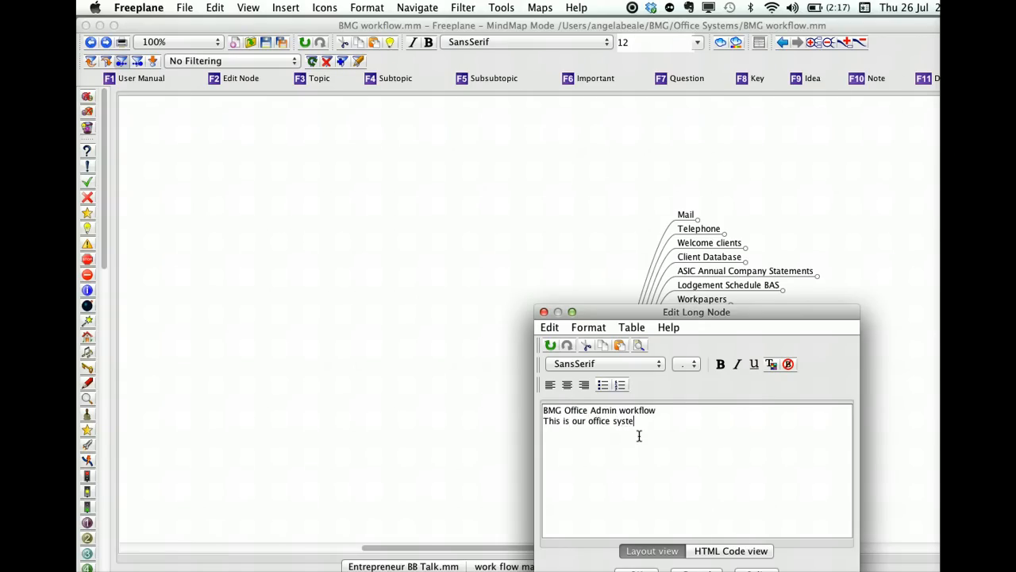
click(708, 553)
key(alt+Return)
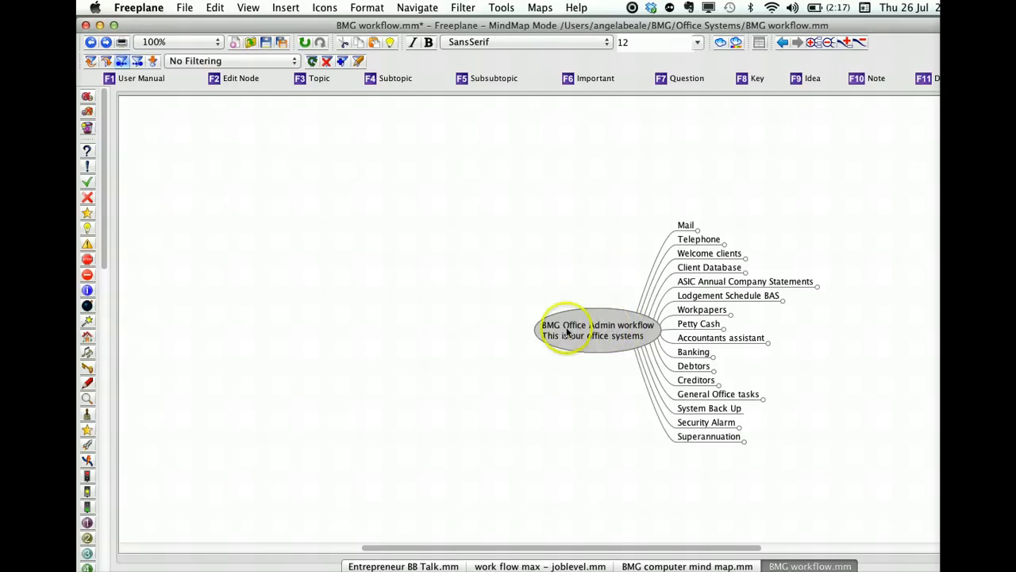
click(721, 338)
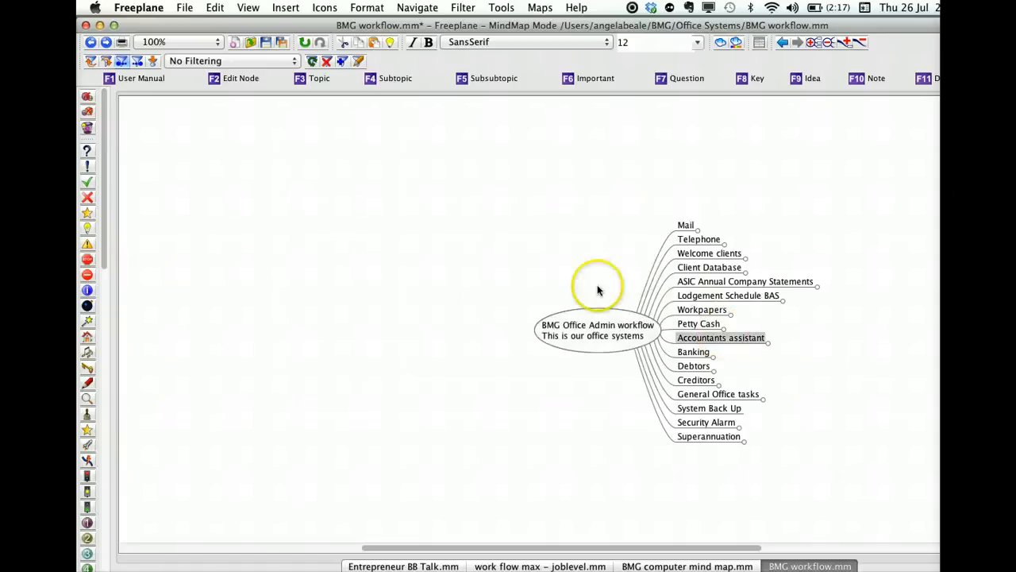
click(687, 224)
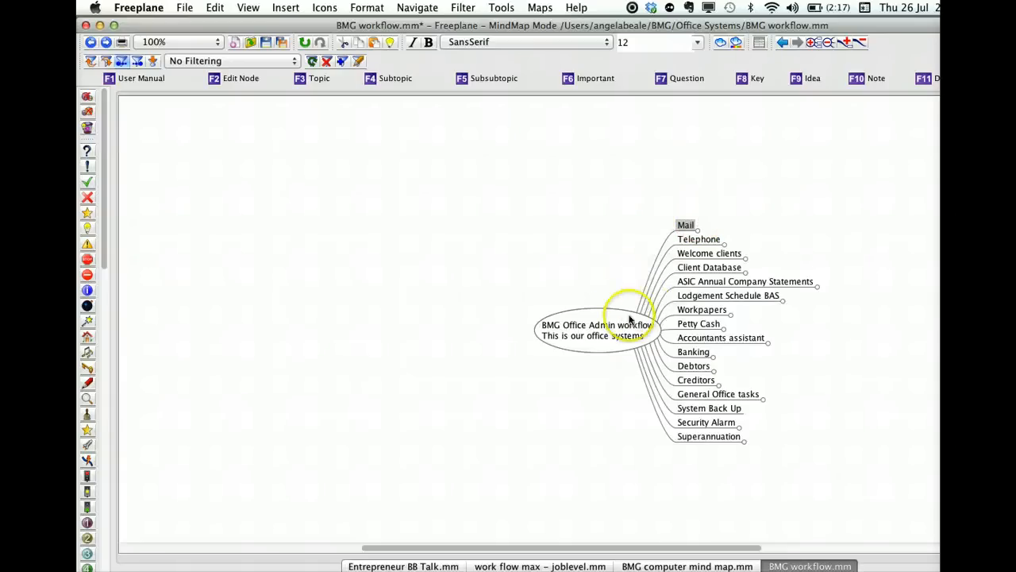
Step: Add an empty child node to the central node and move it to the right side of the map with the other branches
click(600, 328)
click(600, 328)
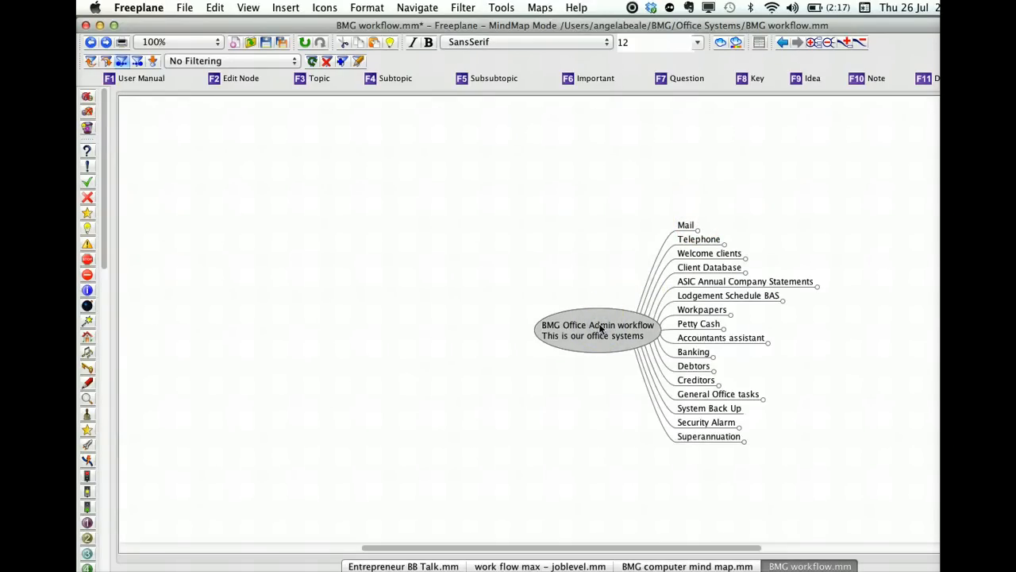
click(279, 9)
click(297, 26)
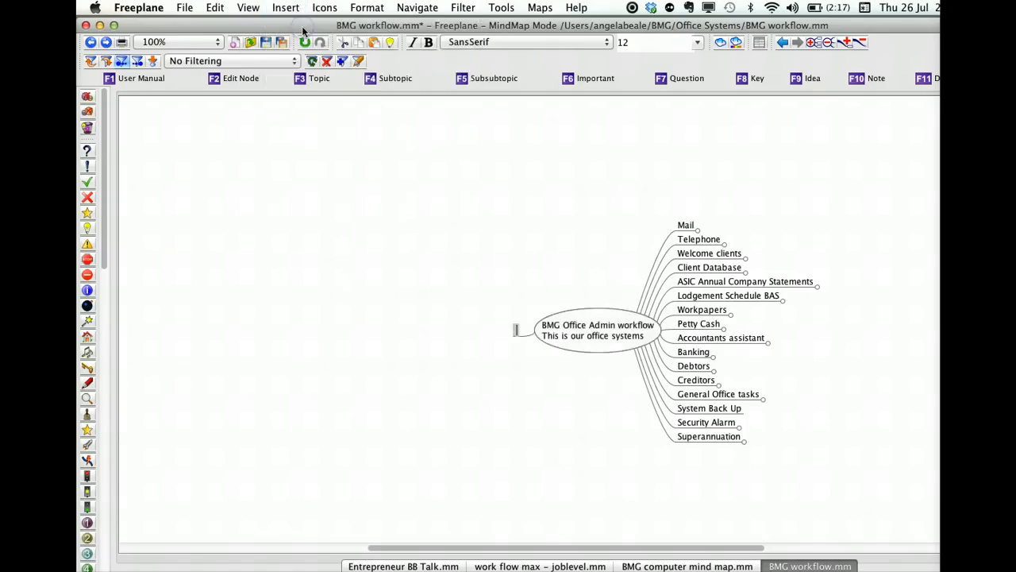
click(515, 330)
click(418, 7)
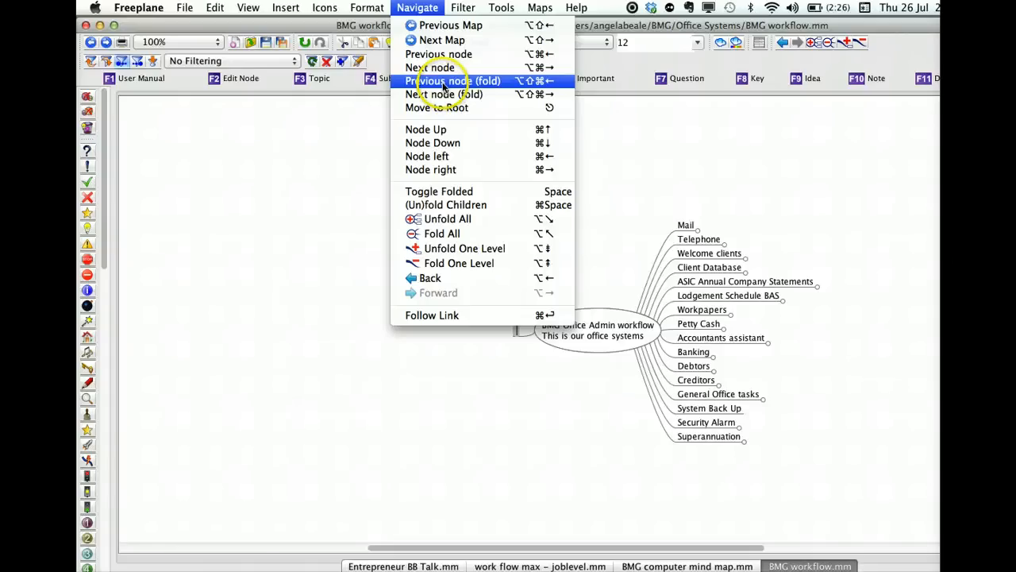
click(450, 170)
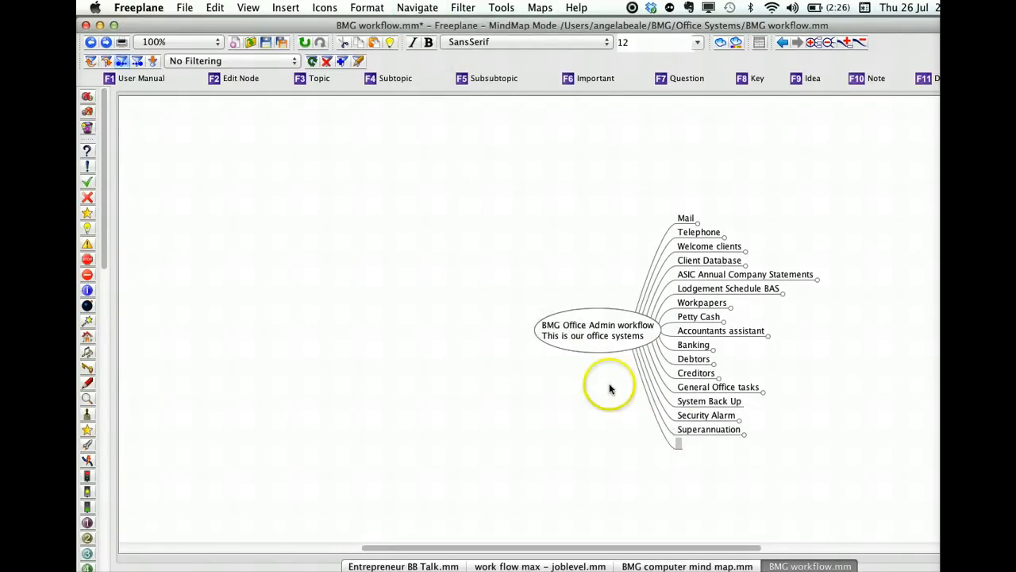
Step: Enter "Grow - with web design" as the text of the empty node below Superannuation
double_click(680, 444)
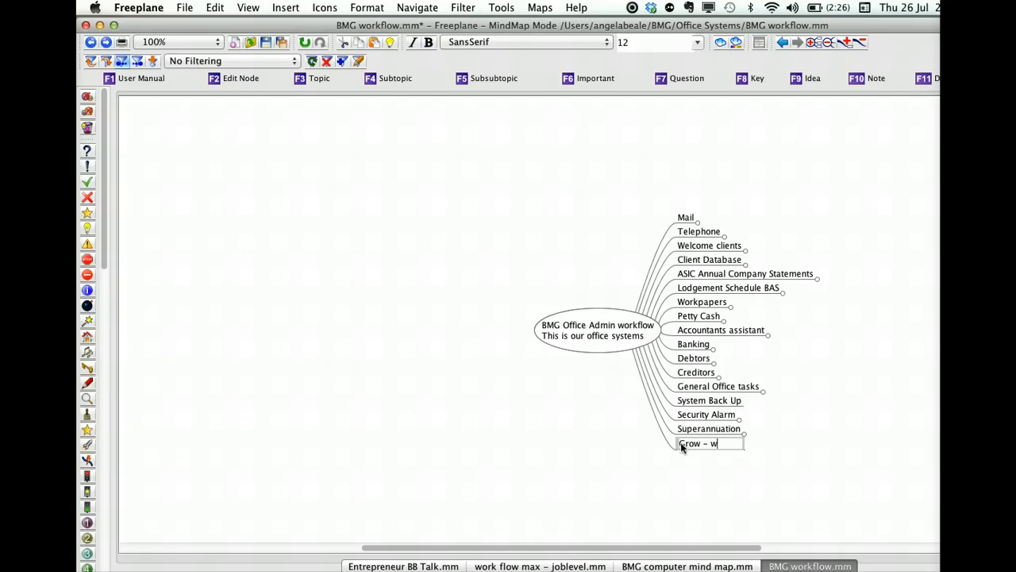
text(Crow - with web design)
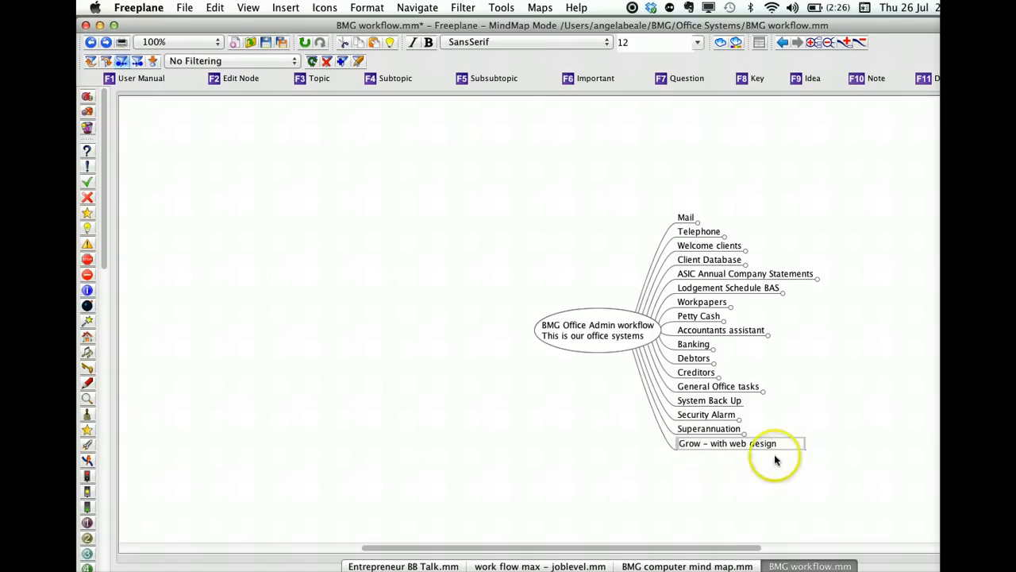
click(846, 446)
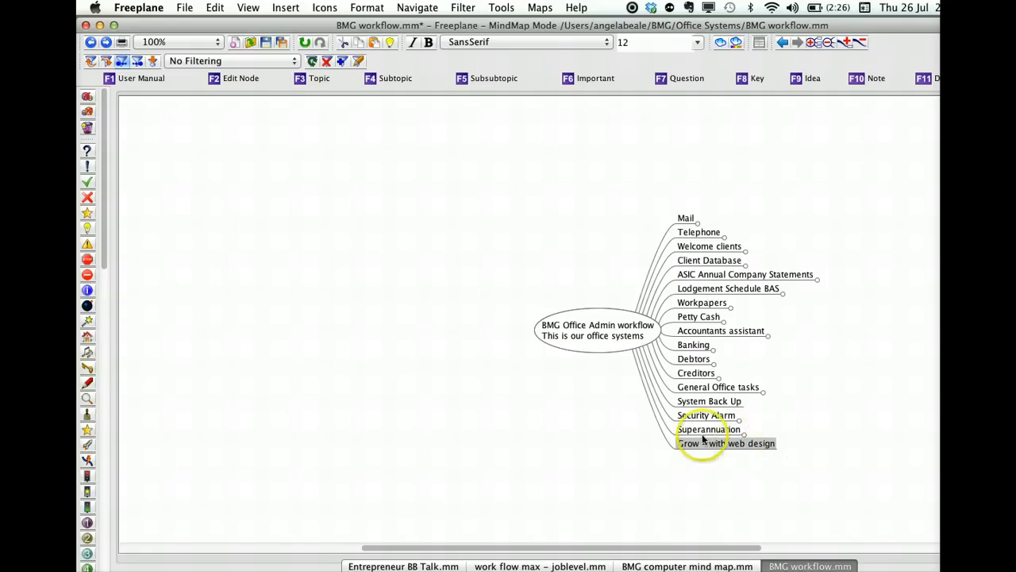
Step: Unfold the Mail branch, its collect from PO node and the Superannuation node under that to examine their sub-nodes
click(683, 218)
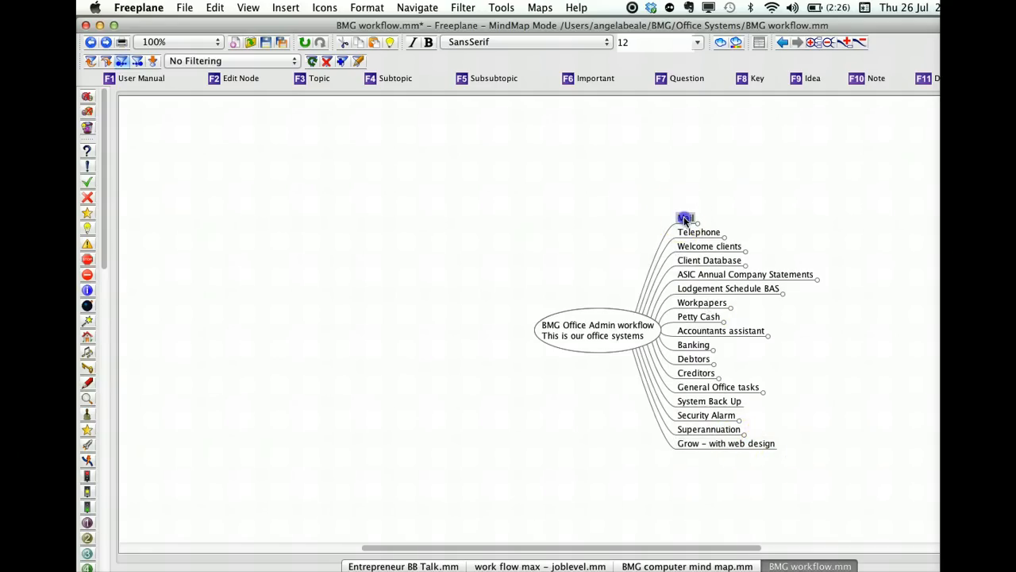
click(684, 217)
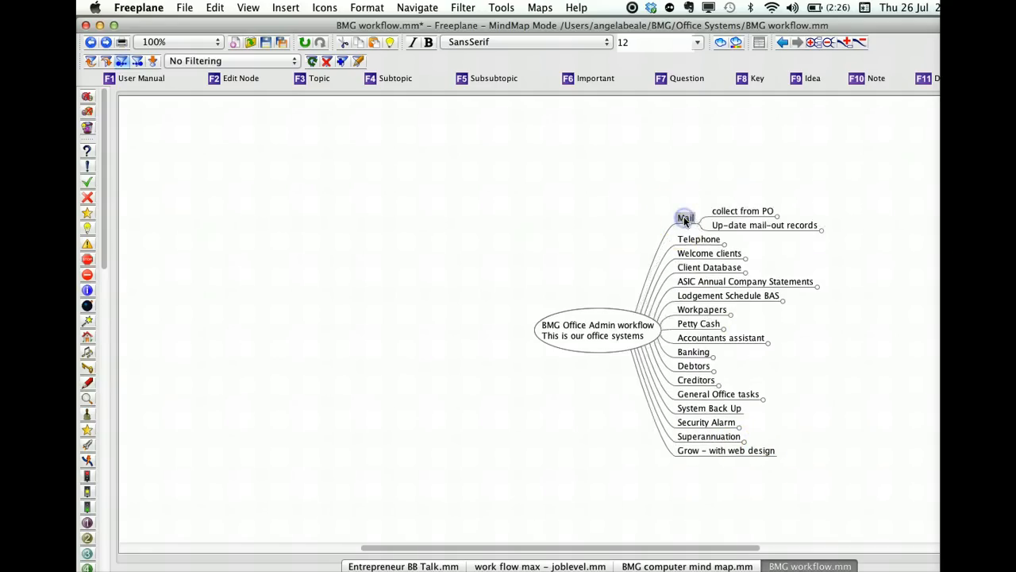
click(719, 242)
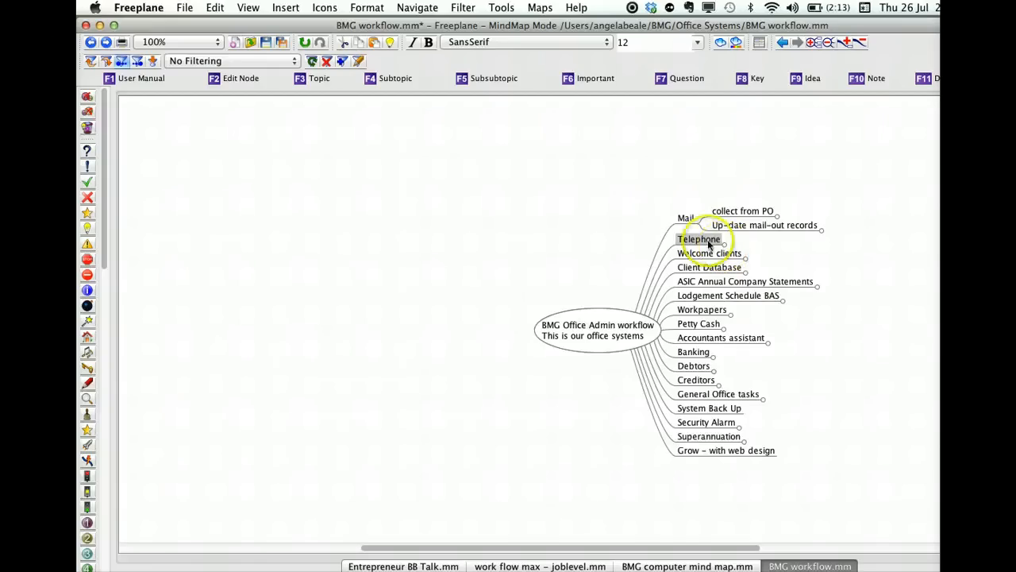
click(684, 218)
click(748, 212)
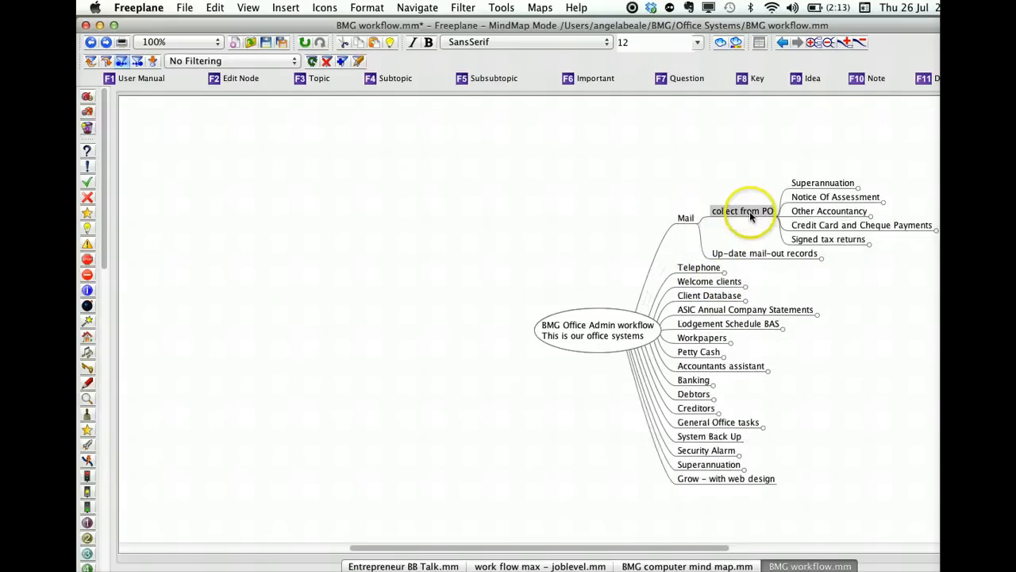
click(822, 185)
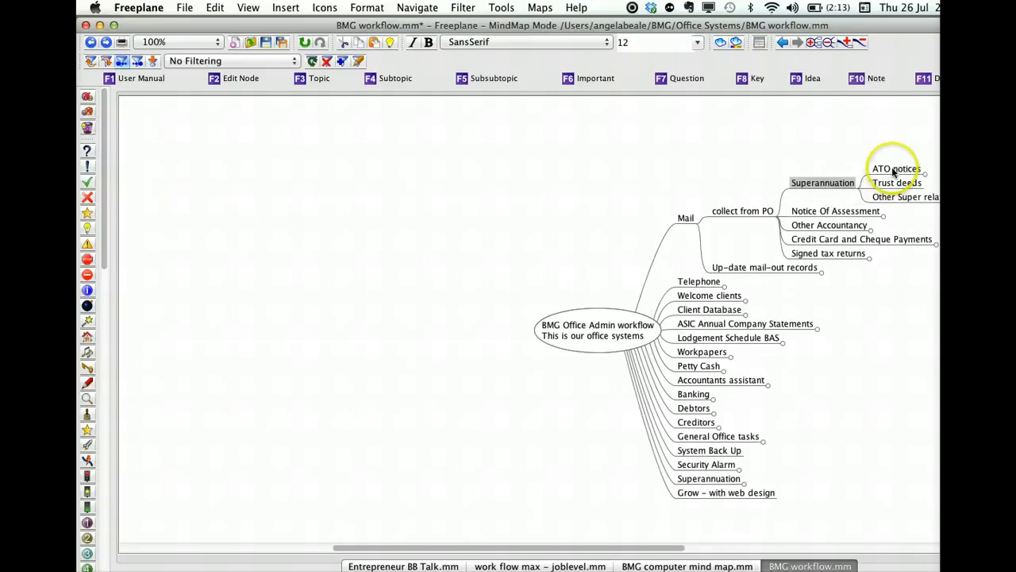
click(894, 170)
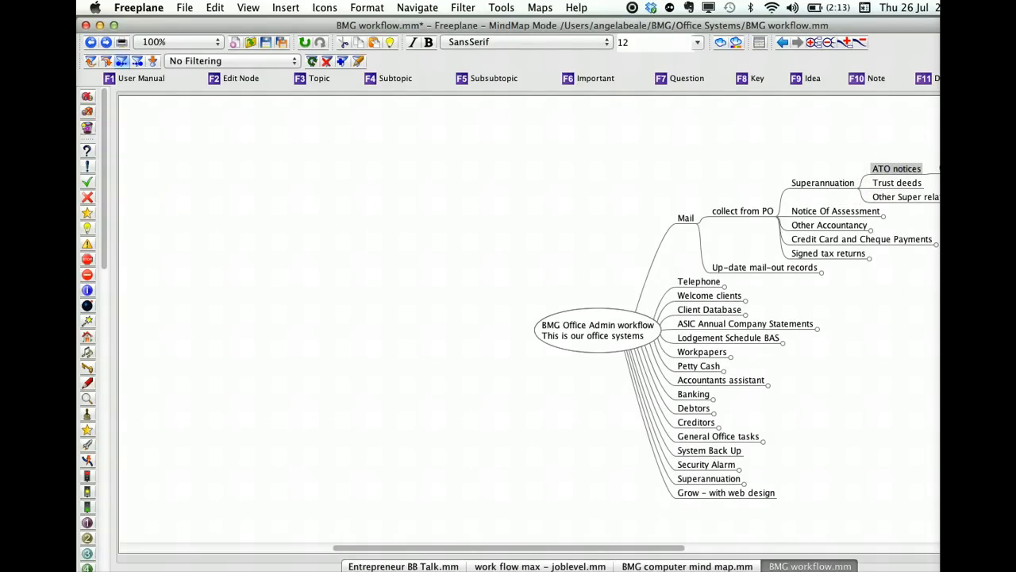
click(883, 183)
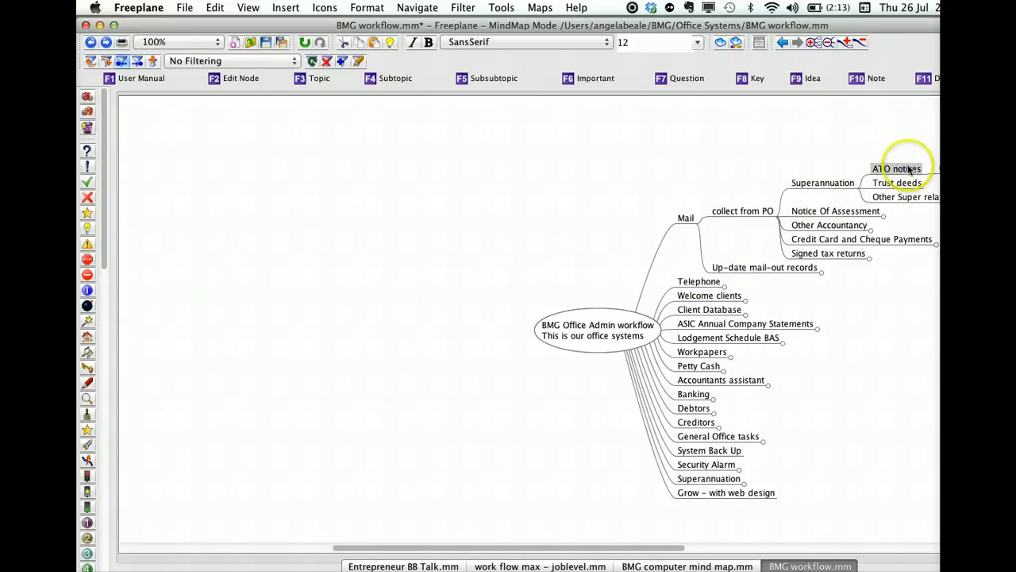
Step: Fold the Superannuation and collect from PO nodes inside the Mail branch
click(842, 184)
click(841, 184)
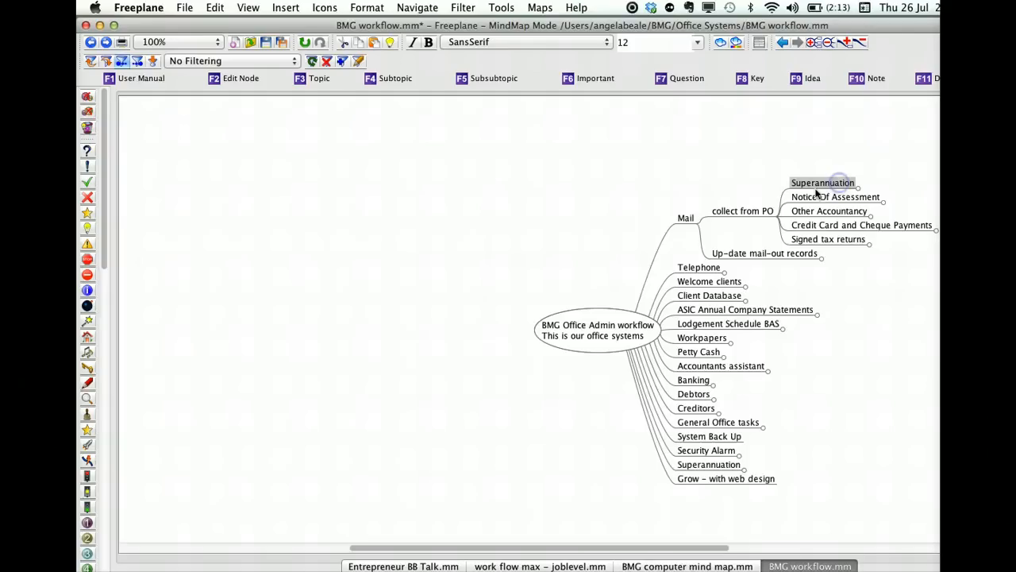
click(734, 213)
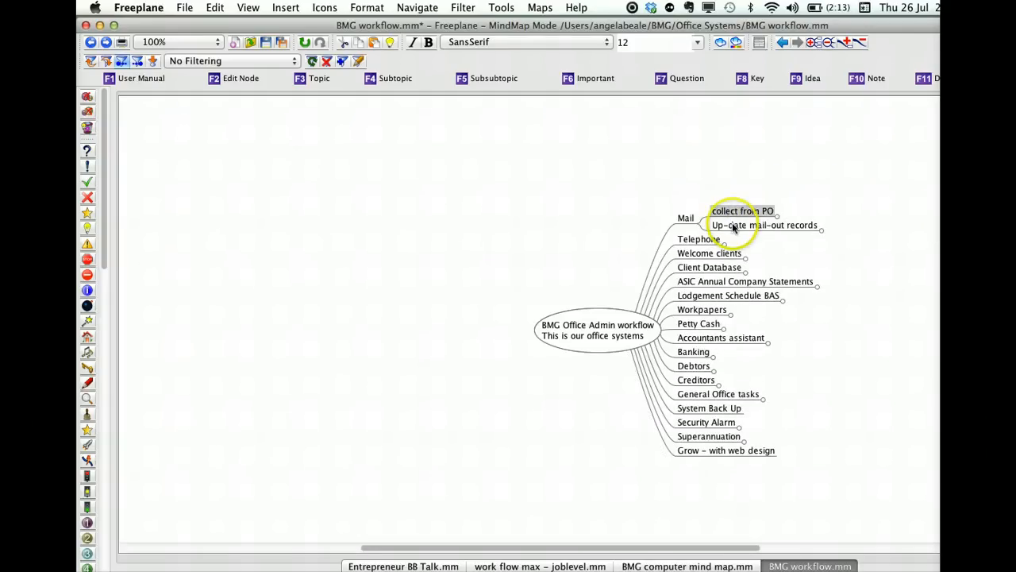
click(735, 226)
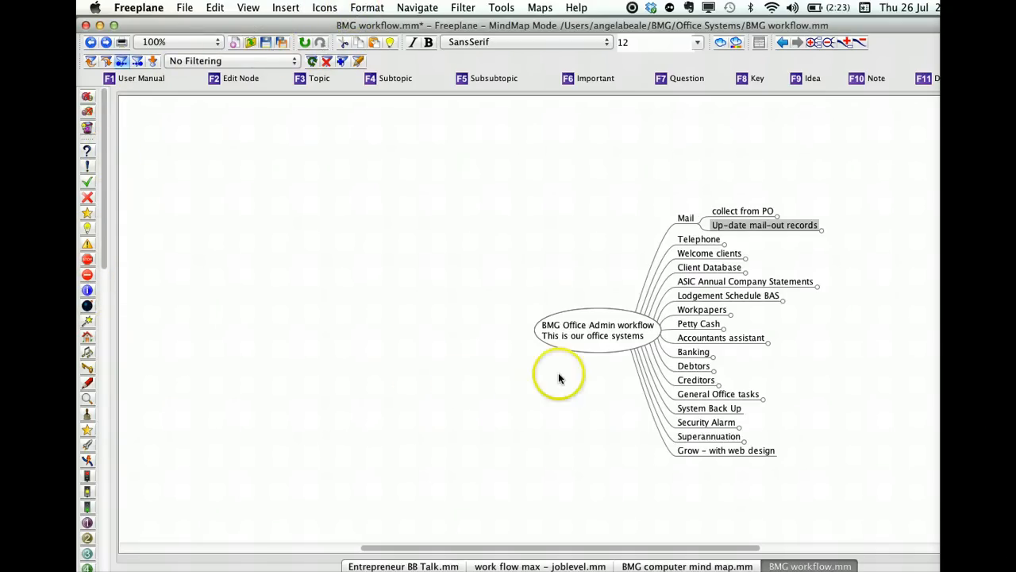
Step: Fold the Mail branch and mark the Mail node with the yellow warning triangle icon
click(688, 219)
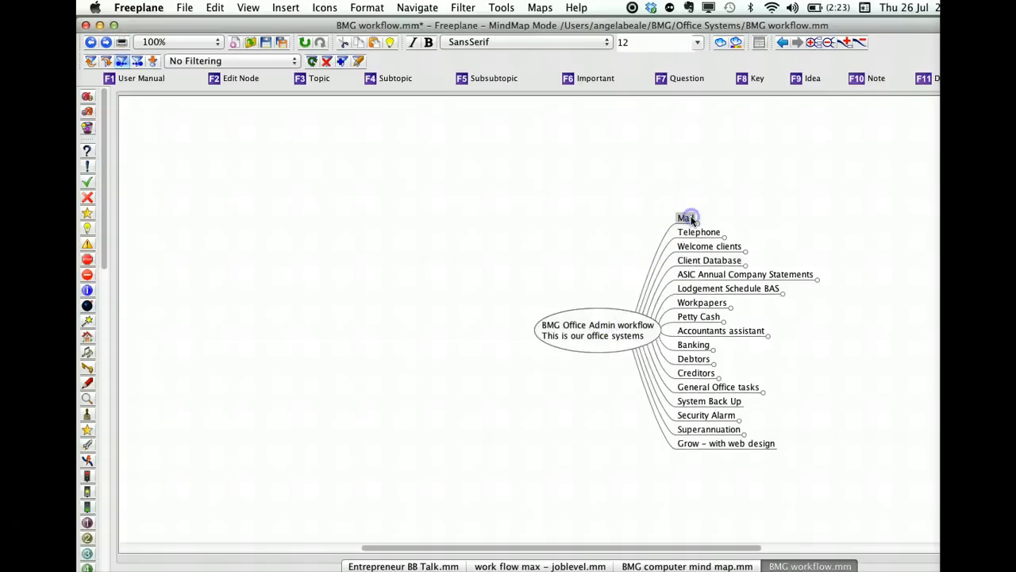
click(88, 244)
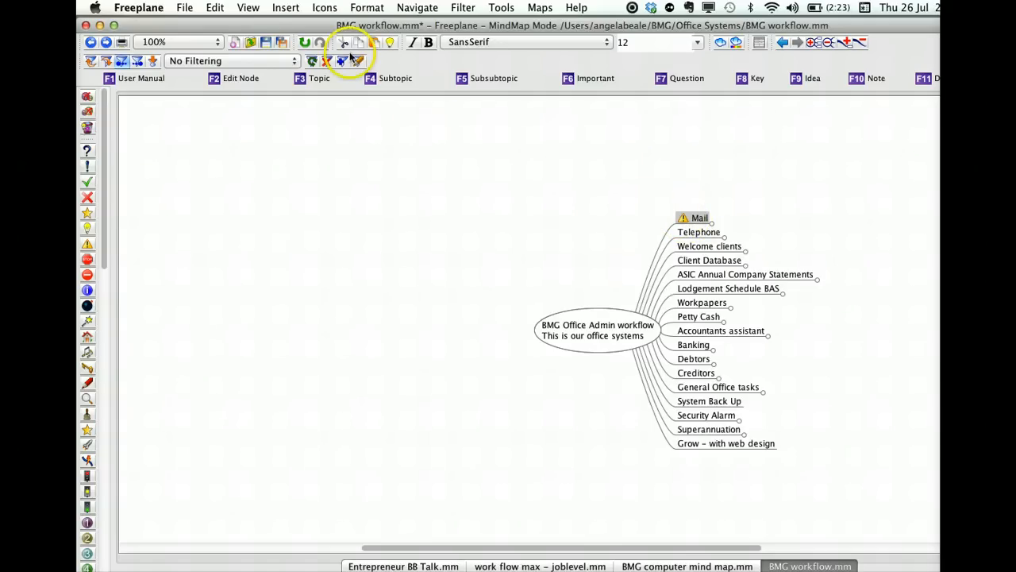
Step: Hyperlink the Mail node to the file "ATO lodgemetn crackdown" in the BMG std documents folder, listing all file types
click(285, 8)
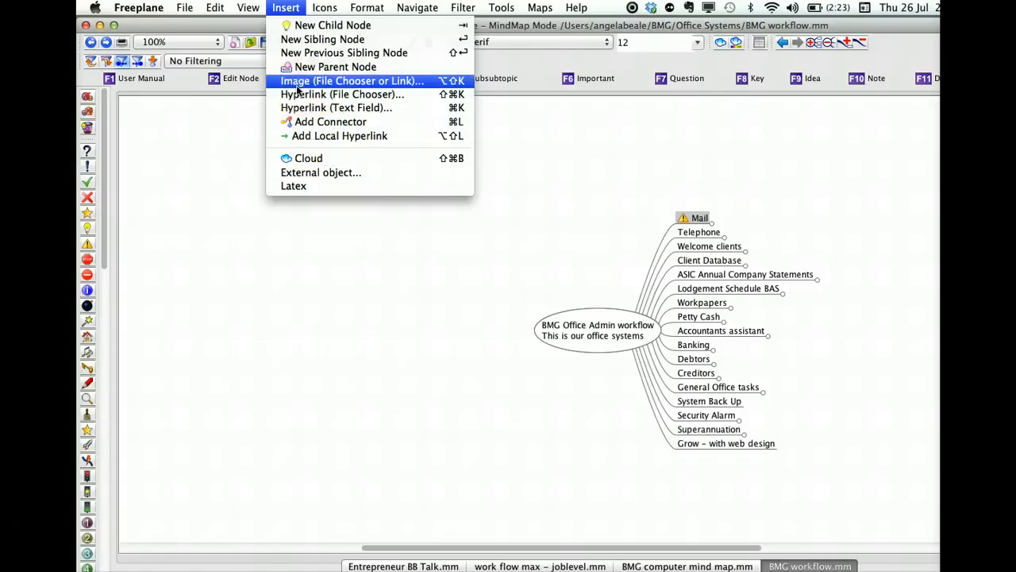
click(298, 92)
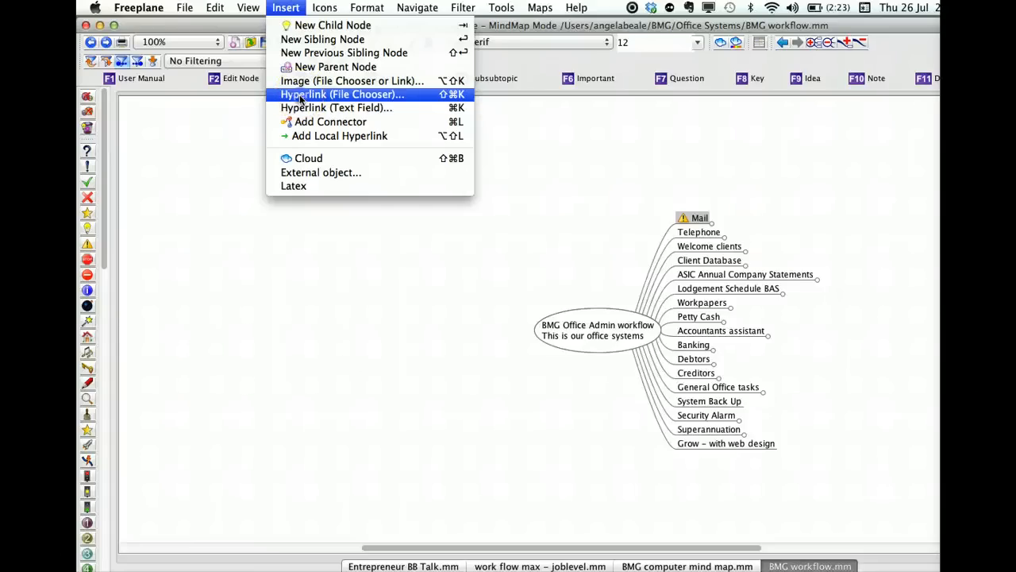
click(301, 95)
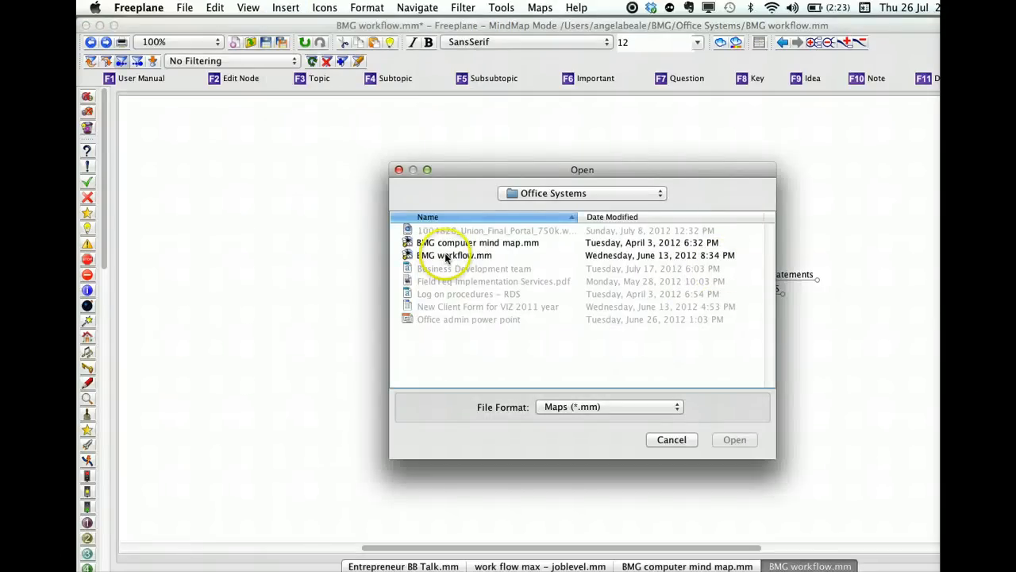
click(660, 194)
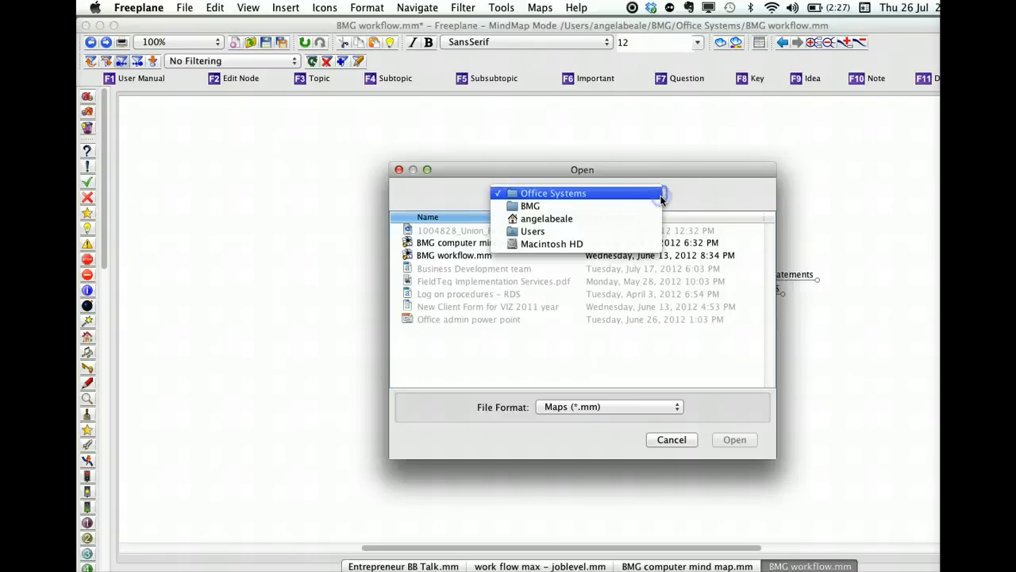
click(538, 206)
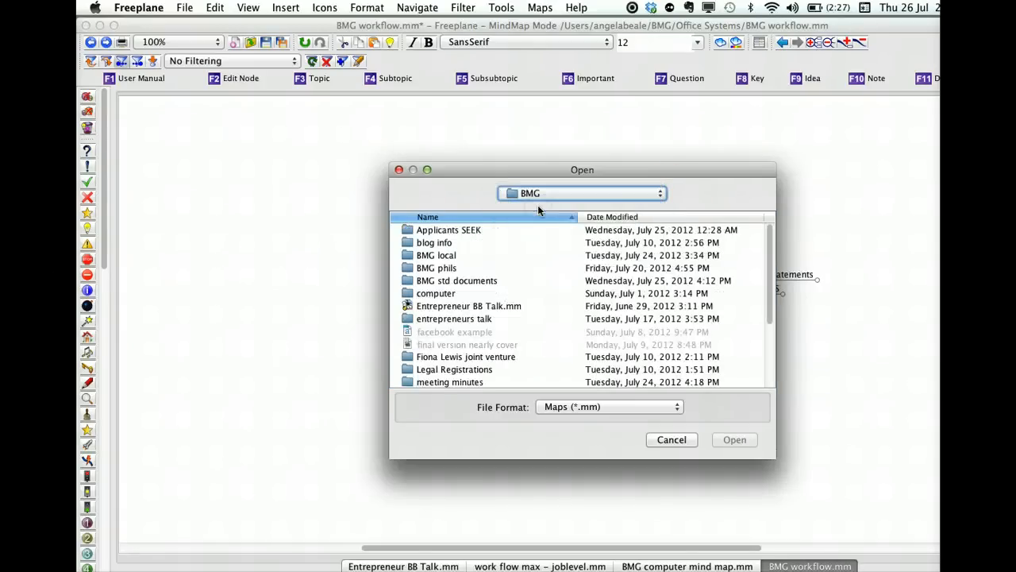
double_click(434, 281)
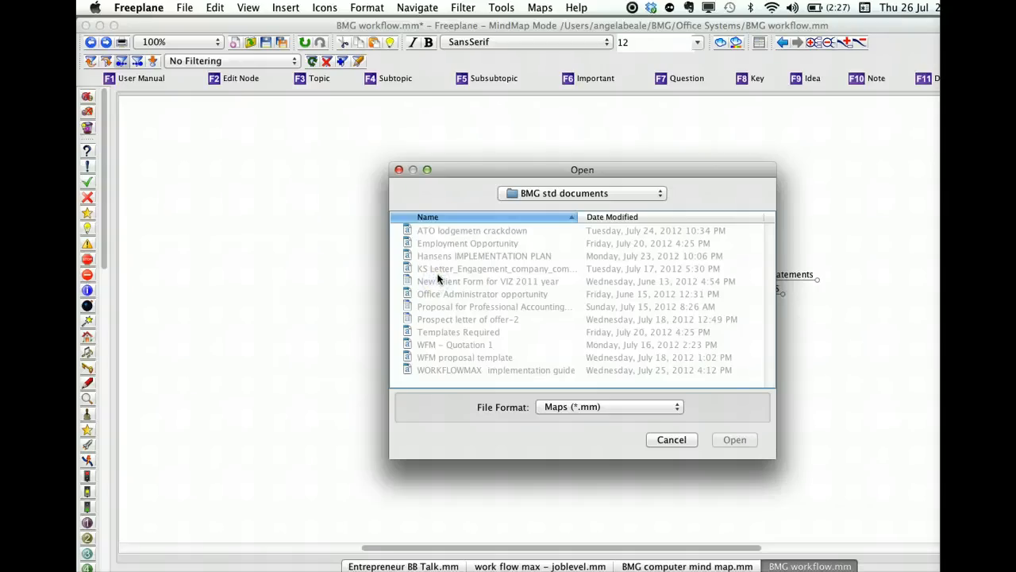
click(682, 408)
click(565, 391)
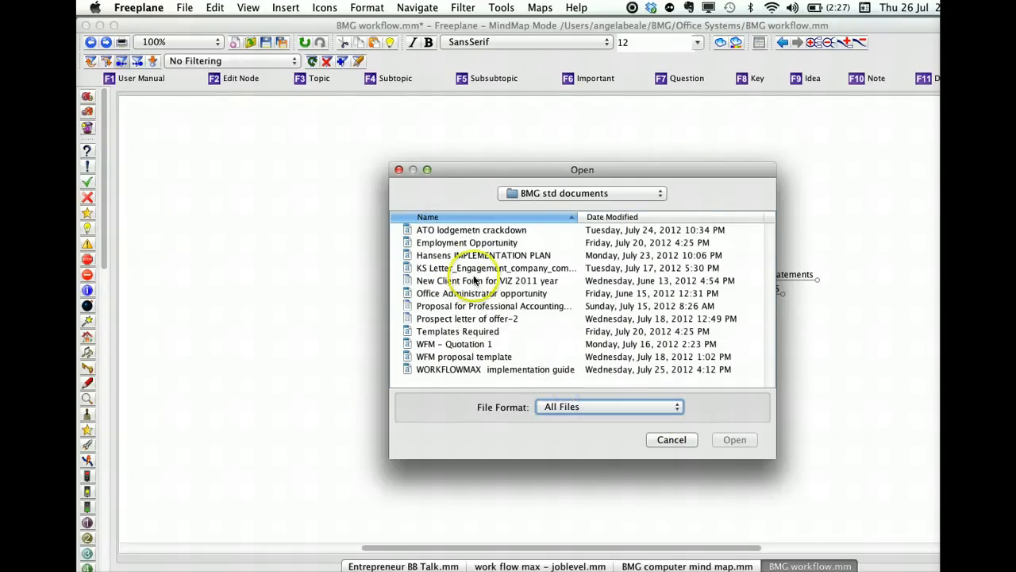
double_click(446, 230)
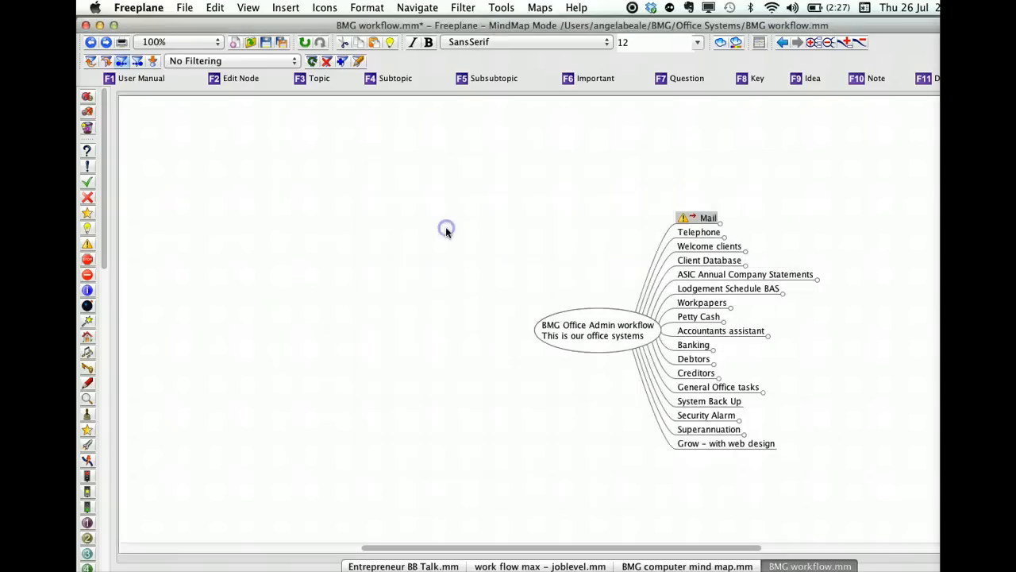
Step: Try to open the document linked to the Mail node through its red hyperlink arrow
click(694, 218)
click(694, 218)
click(694, 218)
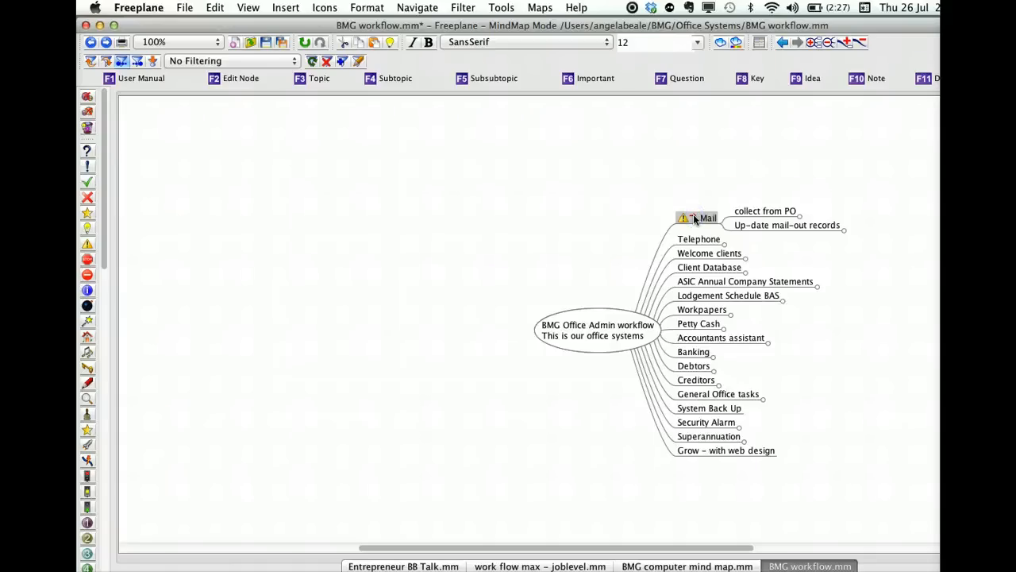
click(694, 218)
click(694, 218)
click(694, 218)
click(693, 219)
click(693, 219)
click(695, 218)
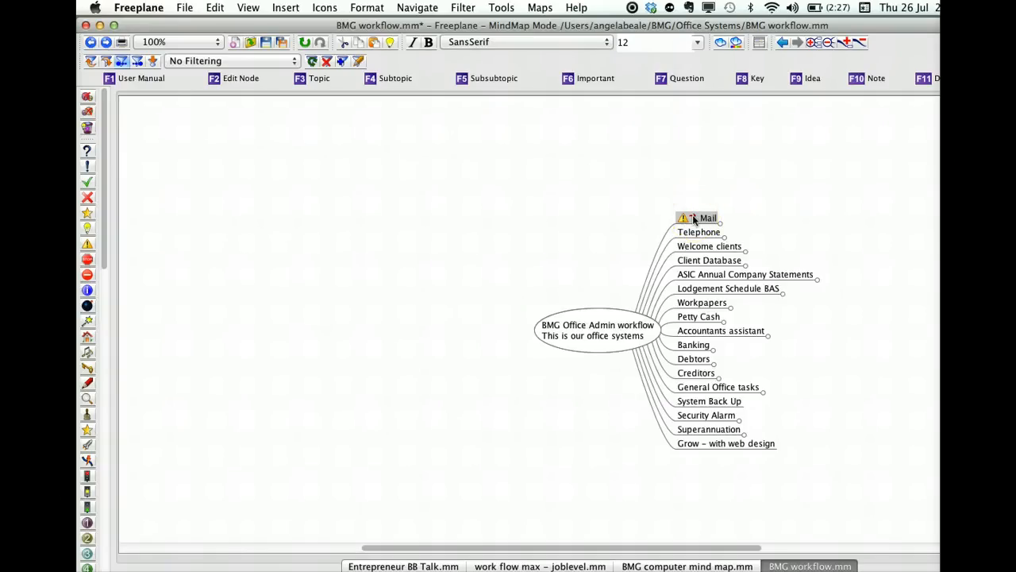
click(693, 219)
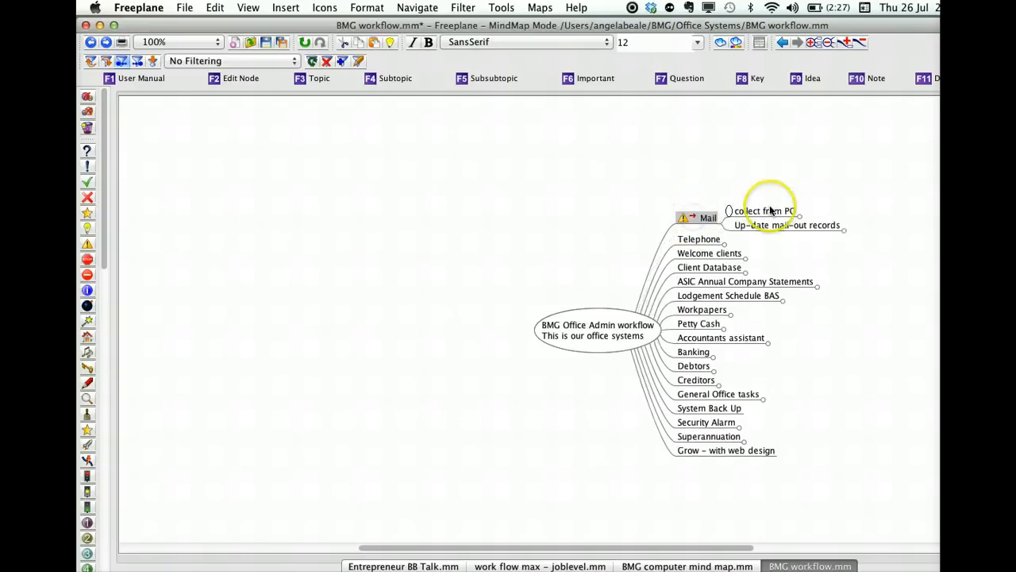
click(693, 219)
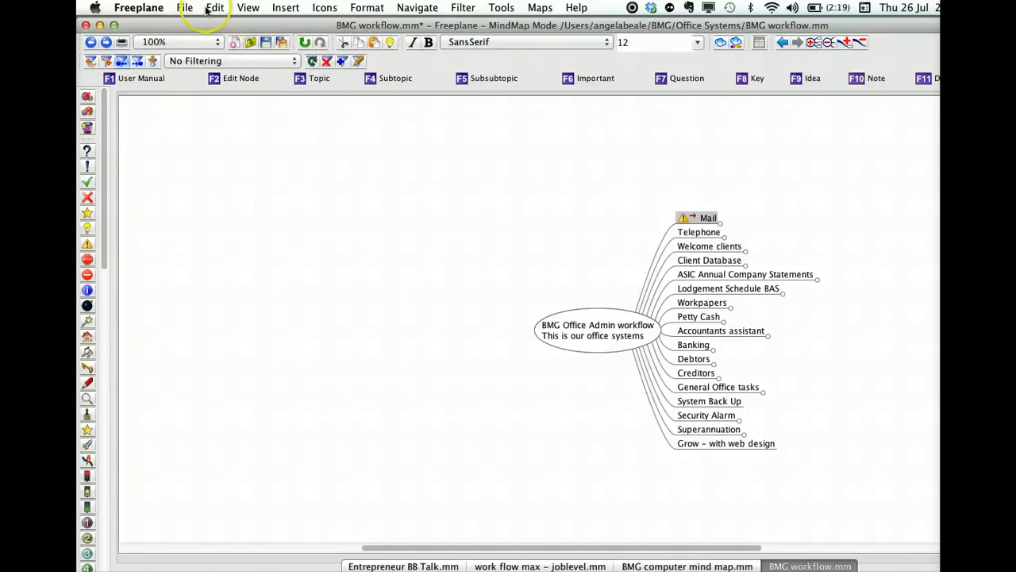
Step: Move the "Grow - with web design" node up above Superannuation and back down below it
click(413, 10)
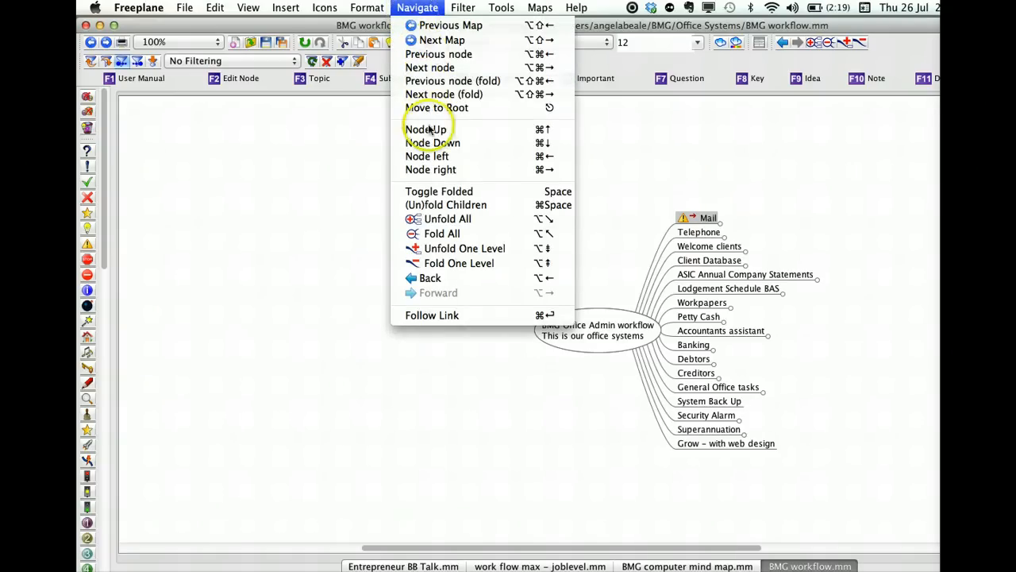
click(697, 444)
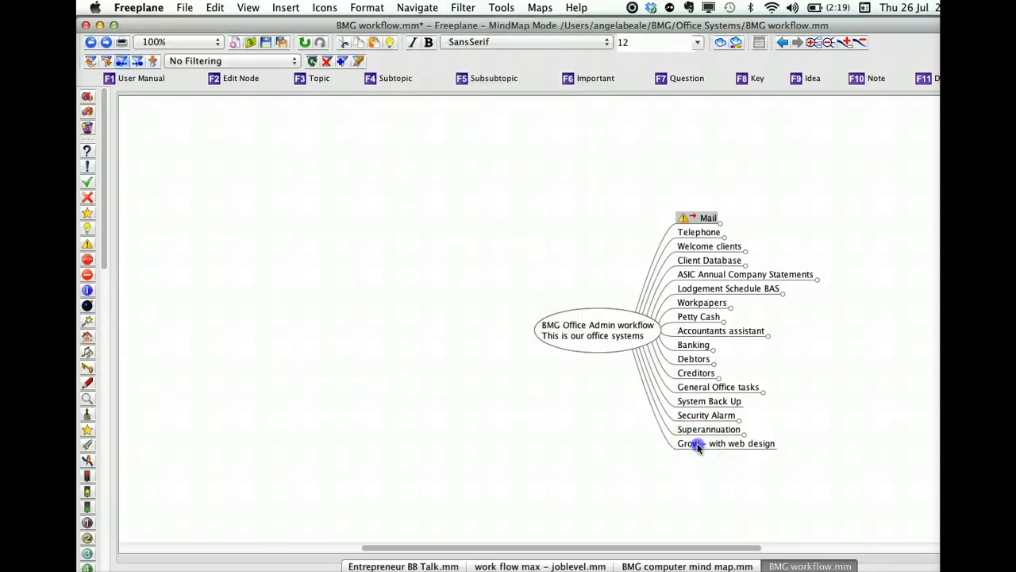
click(697, 443)
click(404, 7)
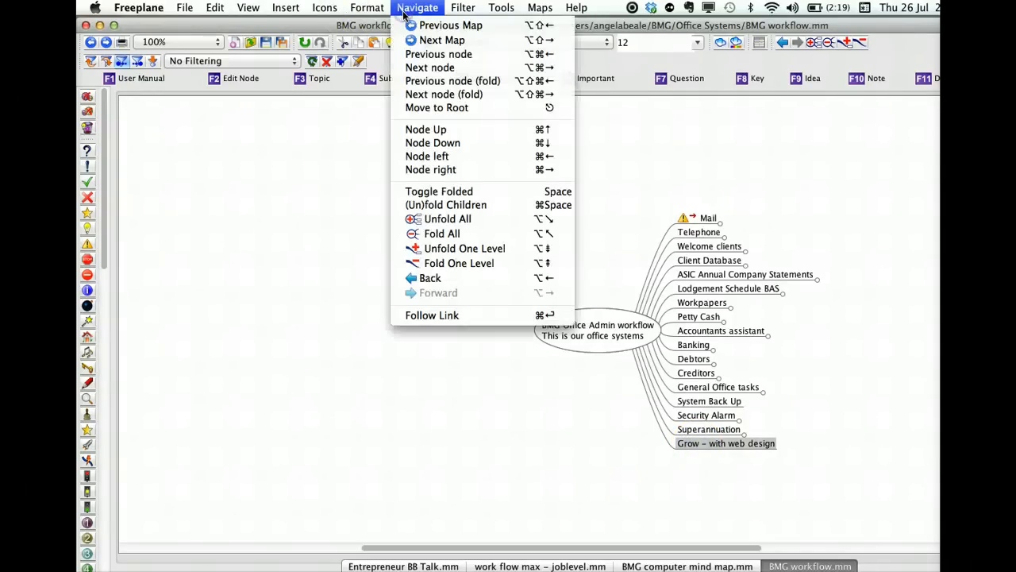
click(432, 130)
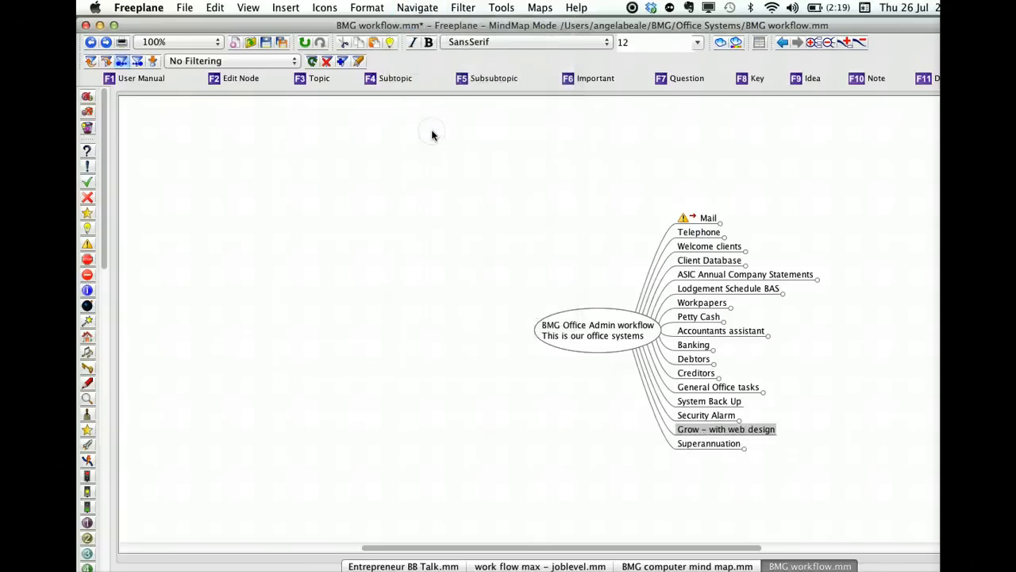
click(417, 8)
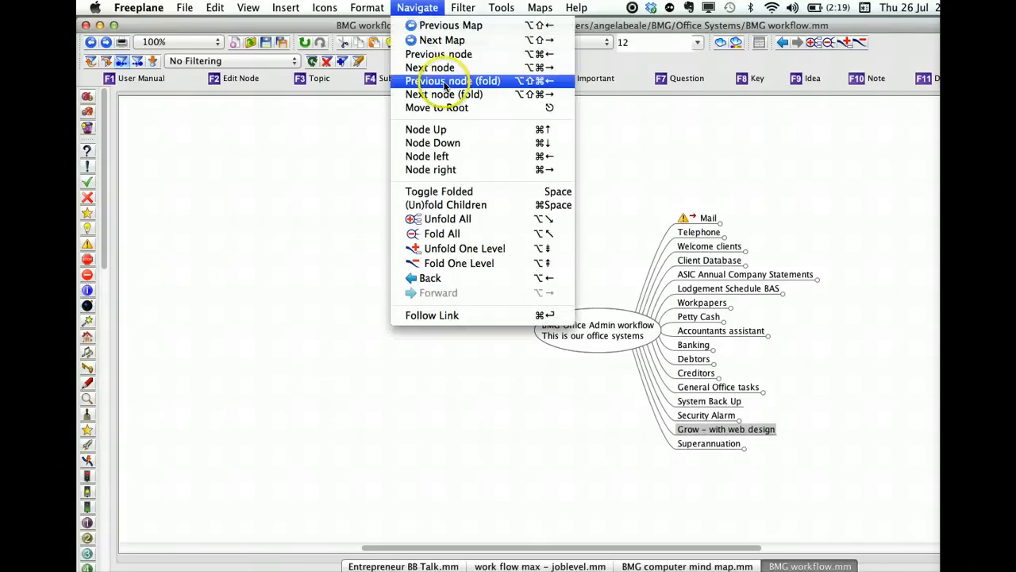
click(443, 143)
Step: Format the Mail node with the Bubble shape and unfold its branch
click(418, 8)
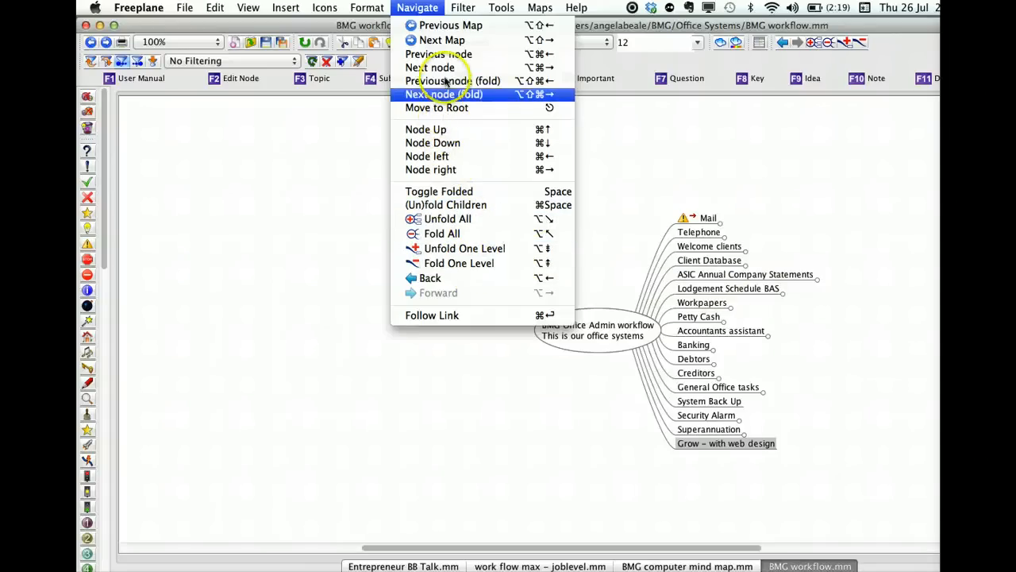
mouse_move(359, 11)
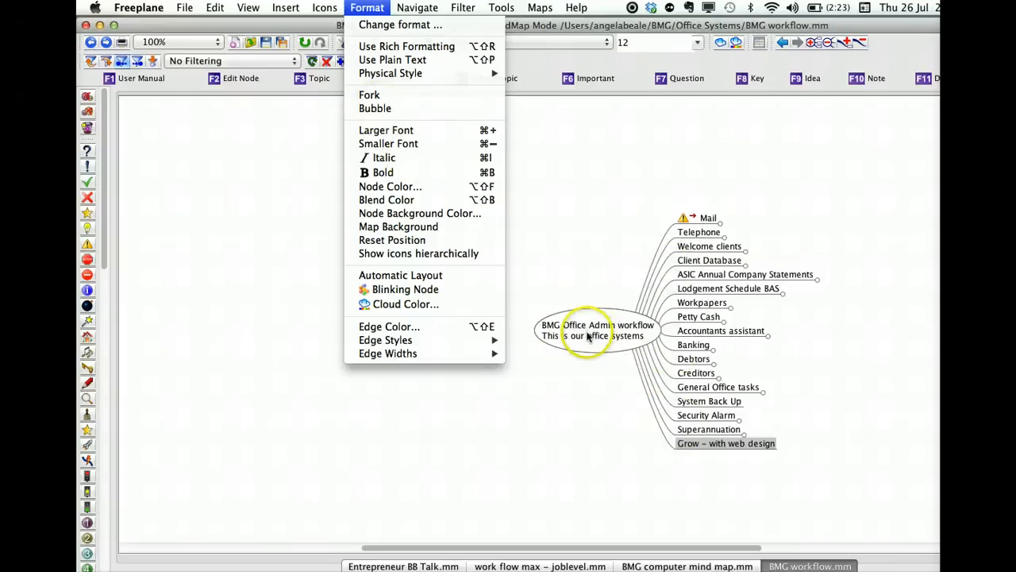
click(704, 218)
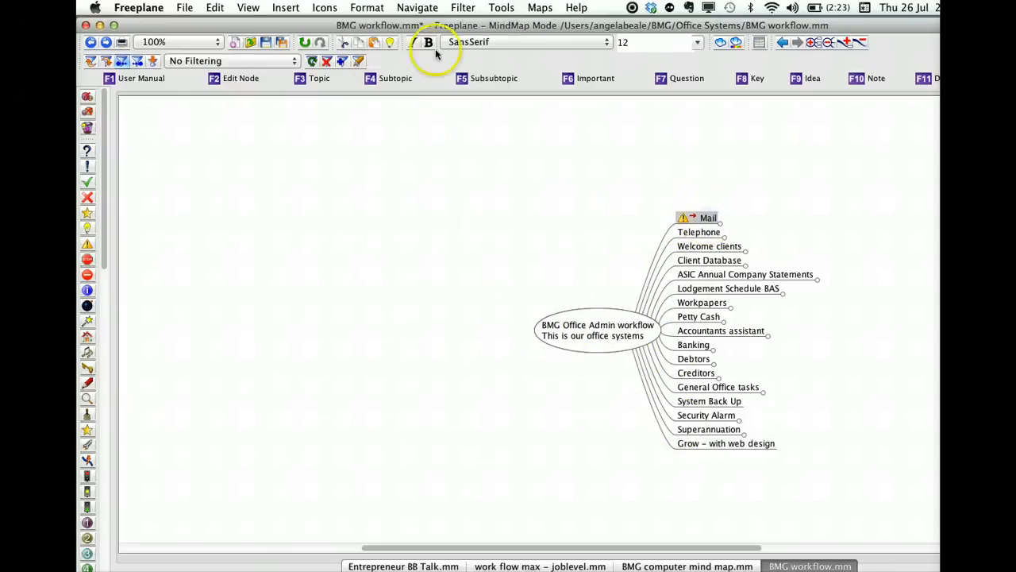
click(365, 8)
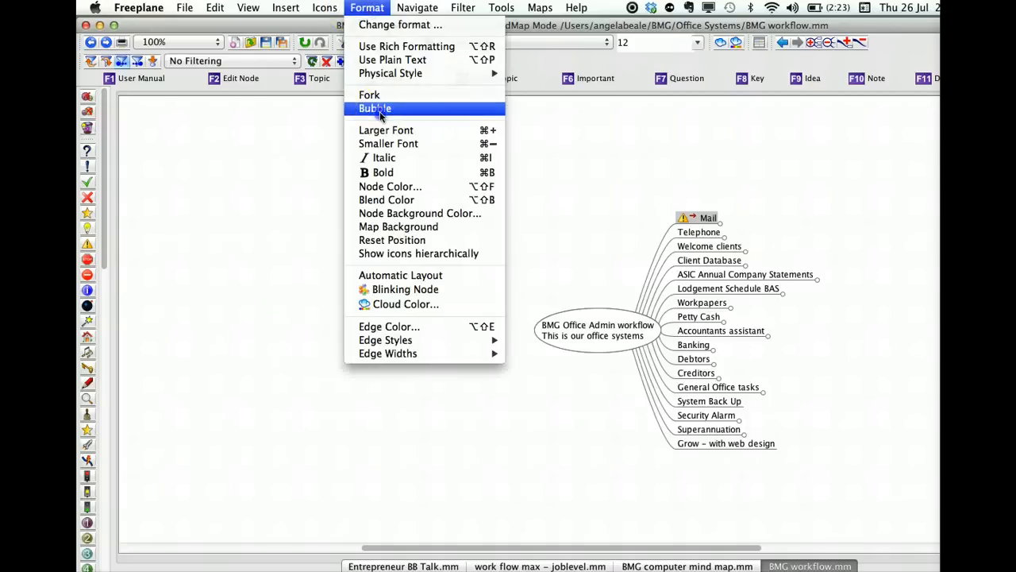
click(380, 111)
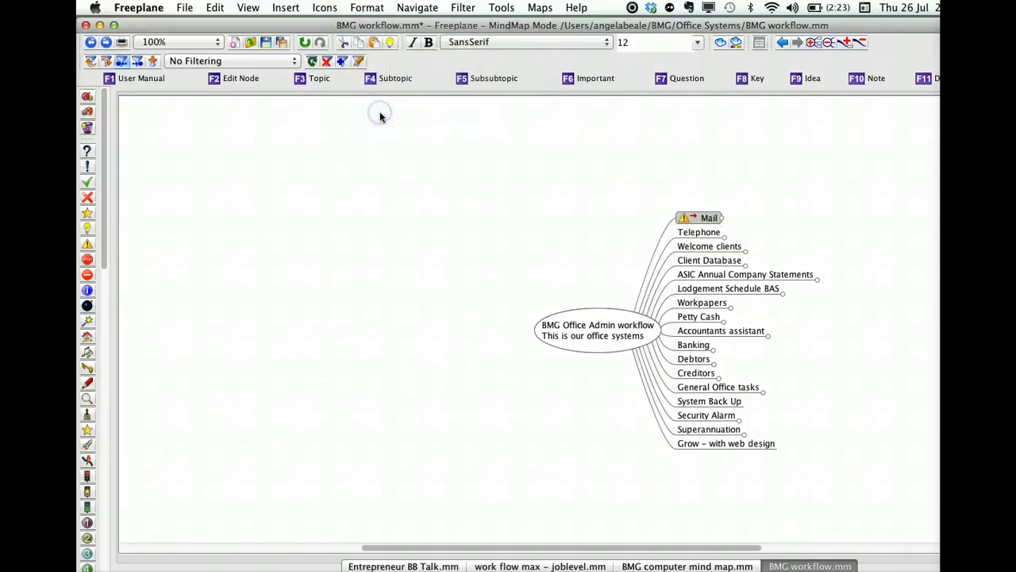
click(709, 219)
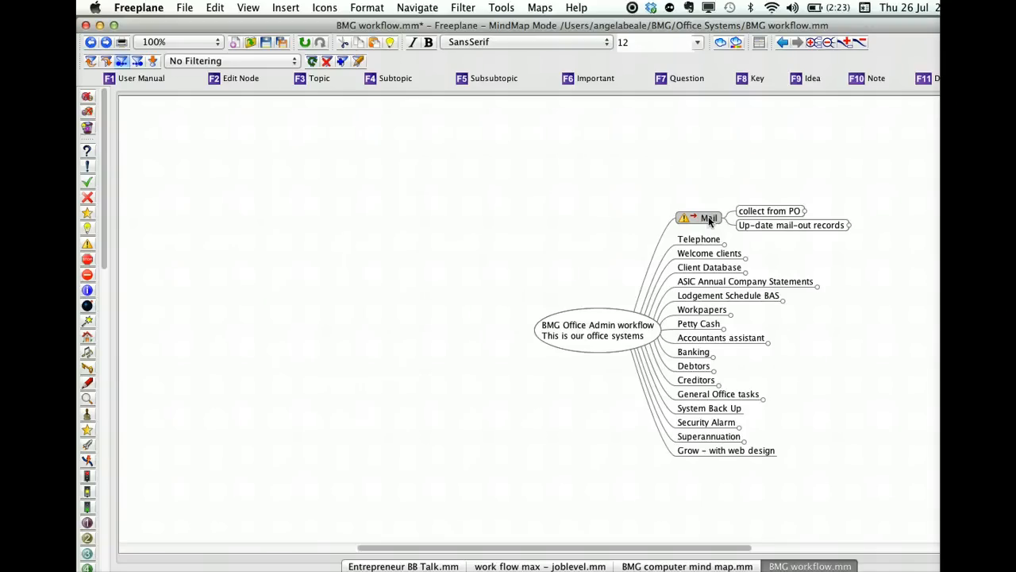
click(704, 221)
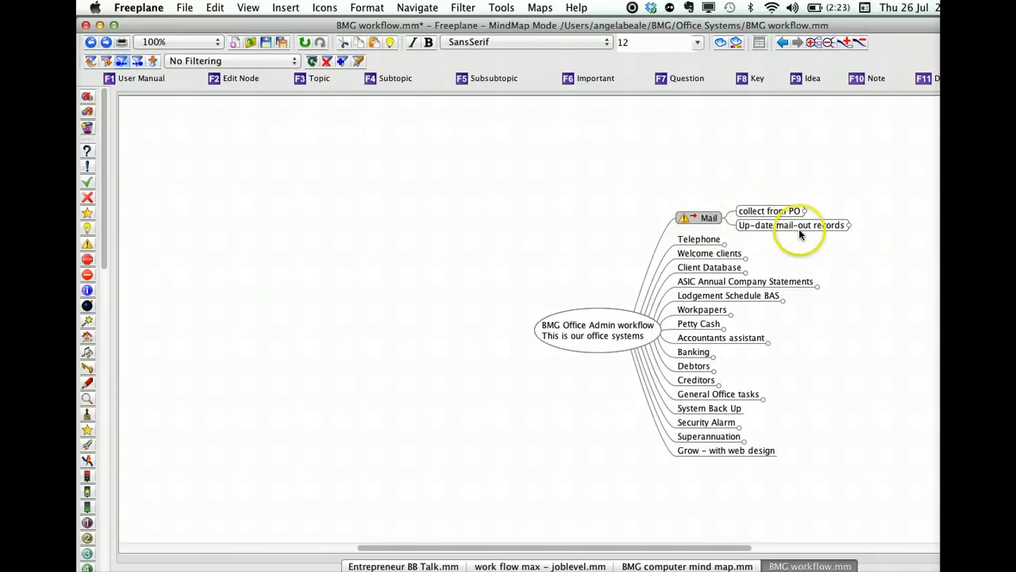
click(705, 219)
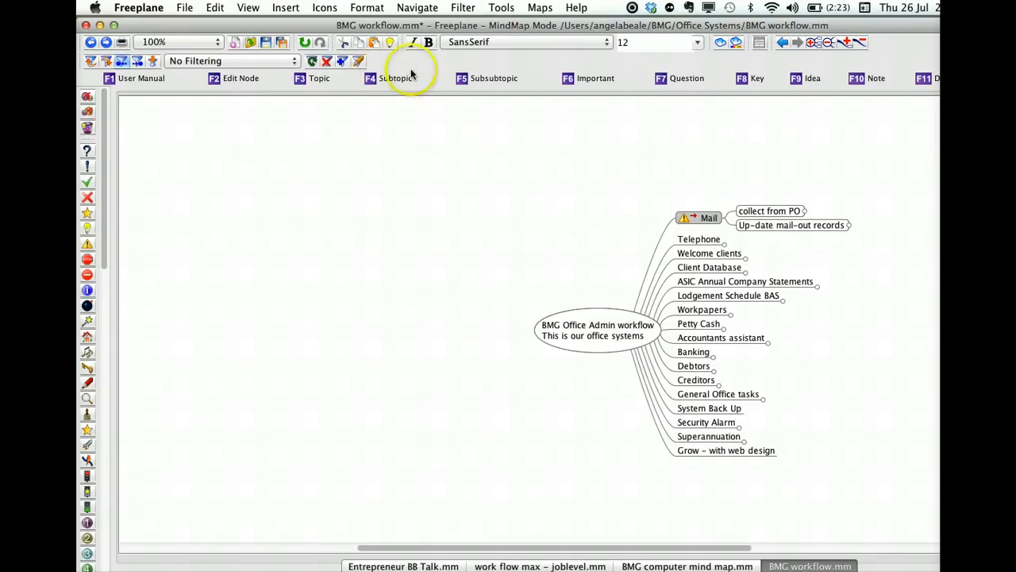
Step: Surround the Mail branch with a cloud coloured blue
click(372, 9)
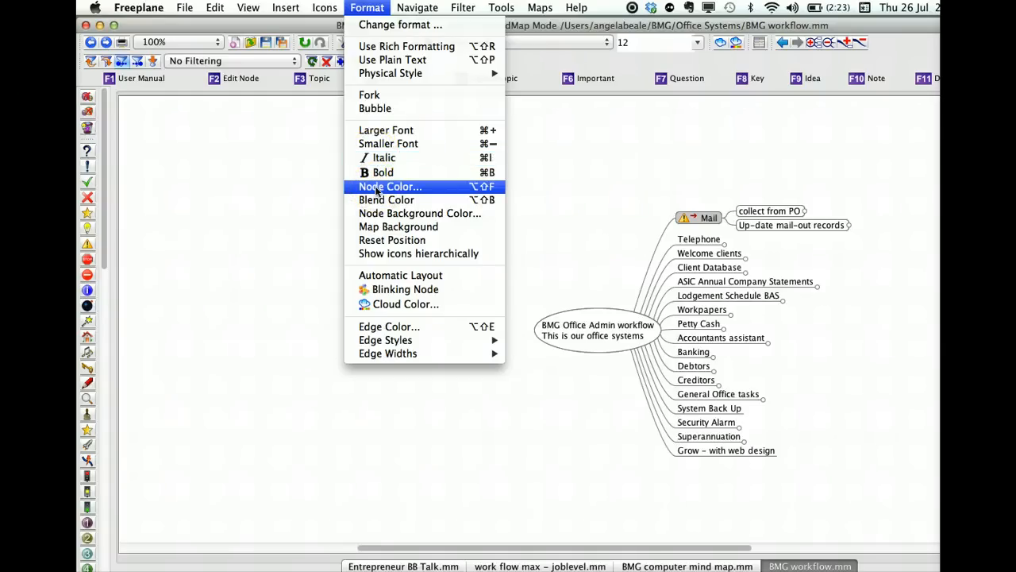
click(388, 291)
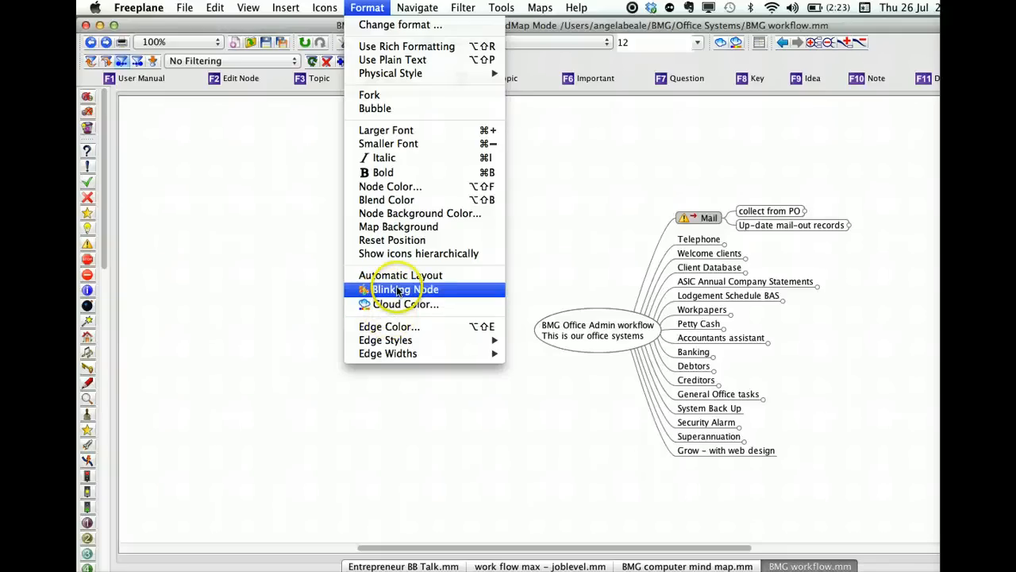
click(399, 304)
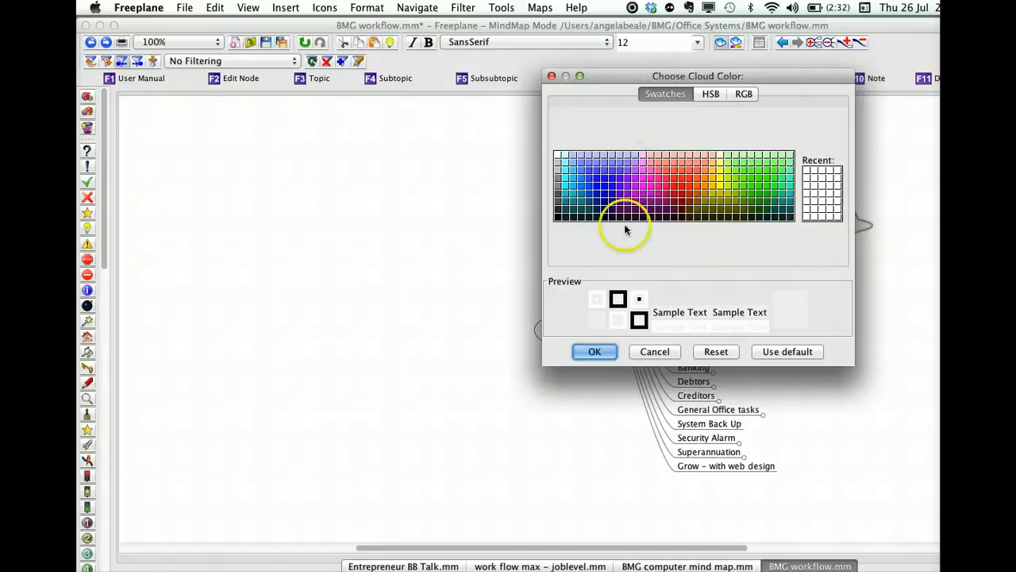
click(594, 350)
click(601, 177)
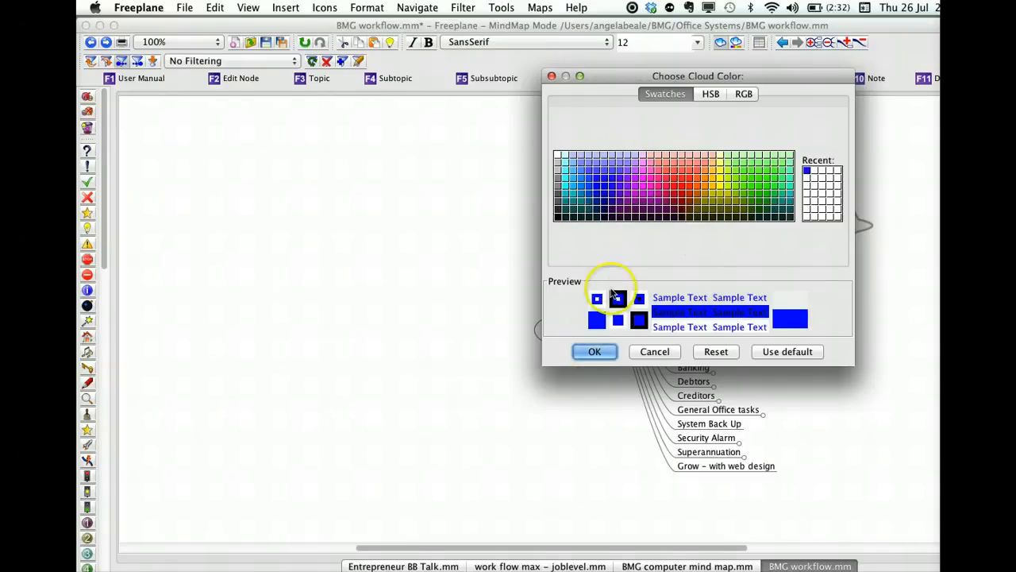
click(595, 352)
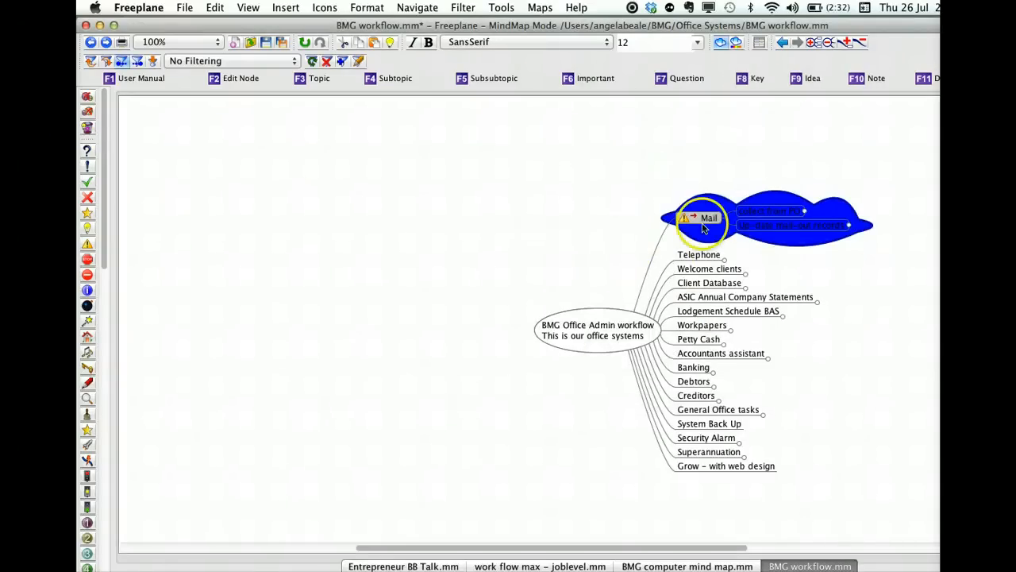
click(325, 9)
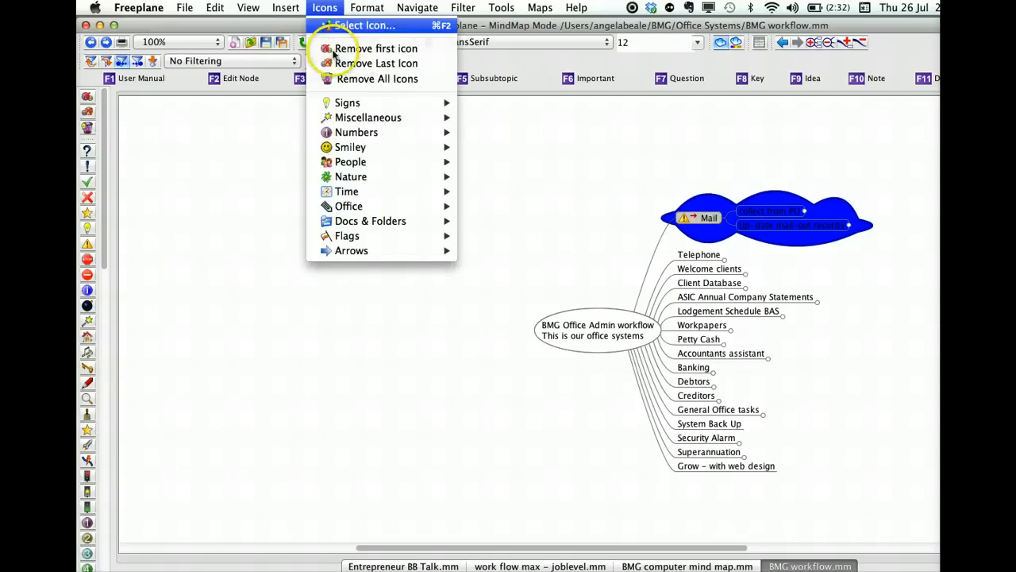
mouse_move(349, 240)
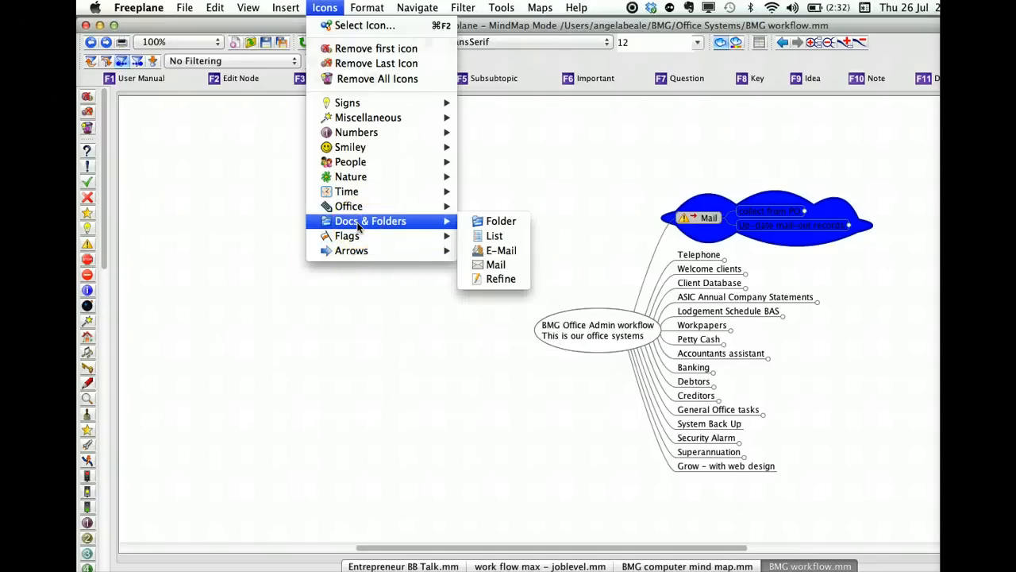
click(360, 221)
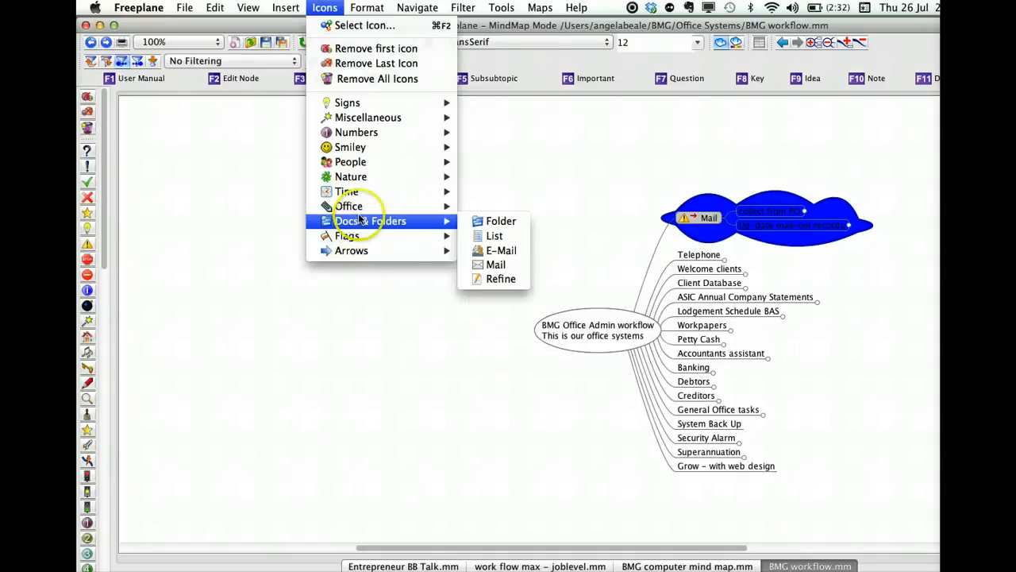
click(287, 8)
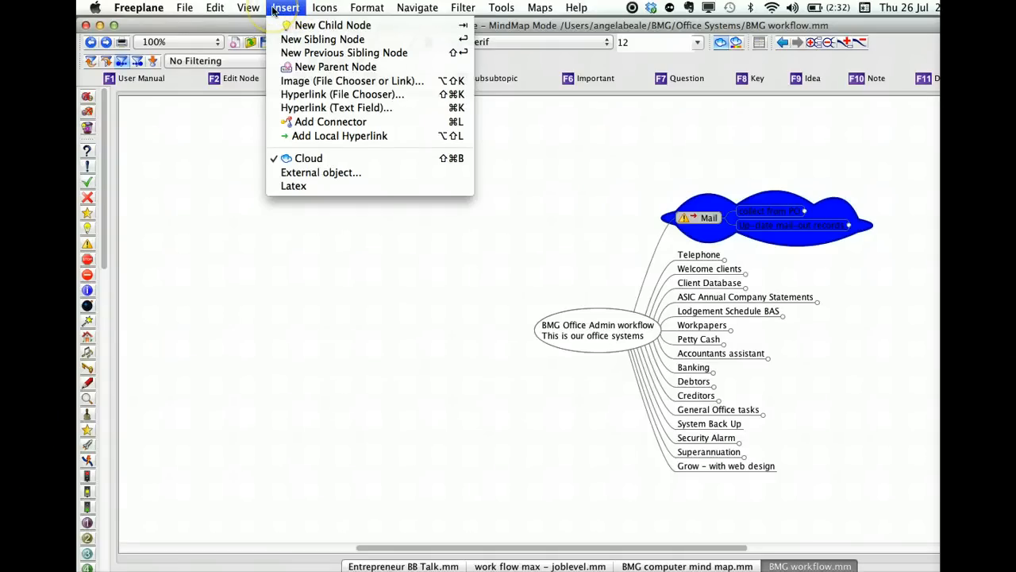
click(248, 8)
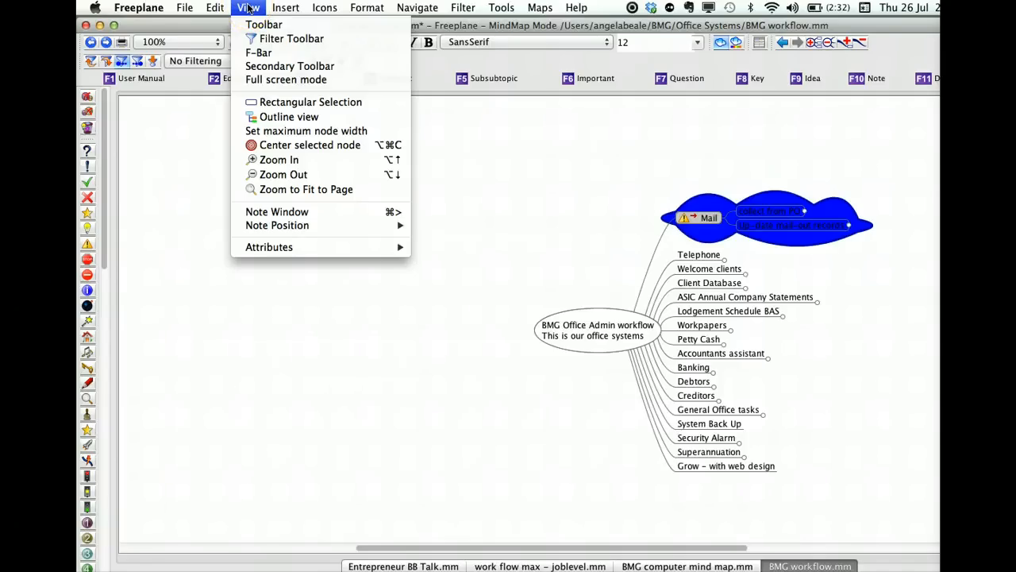
Step: Switch the map to outline view and select the Telephone node
click(558, 317)
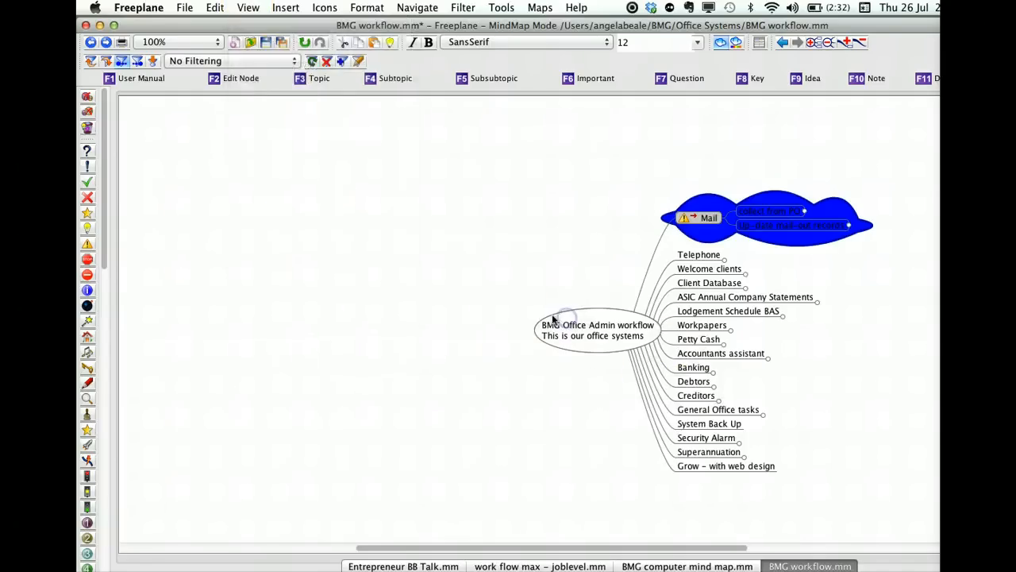
click(247, 8)
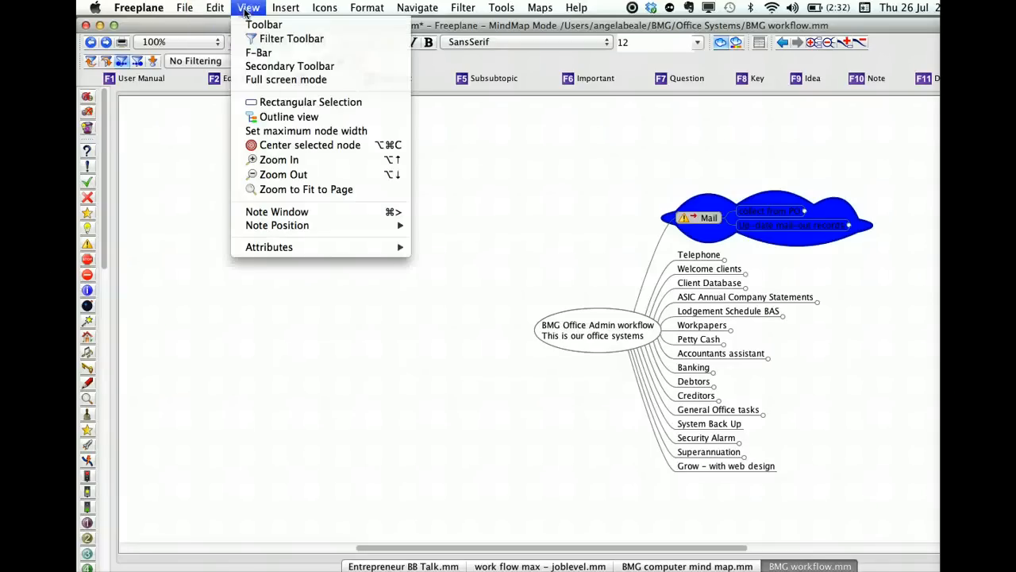
click(286, 117)
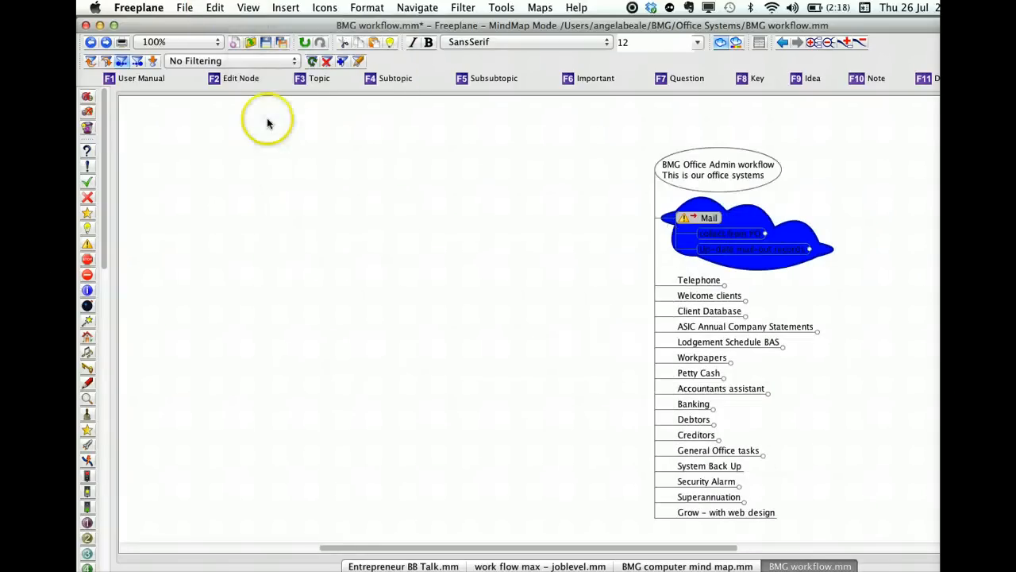
click(693, 282)
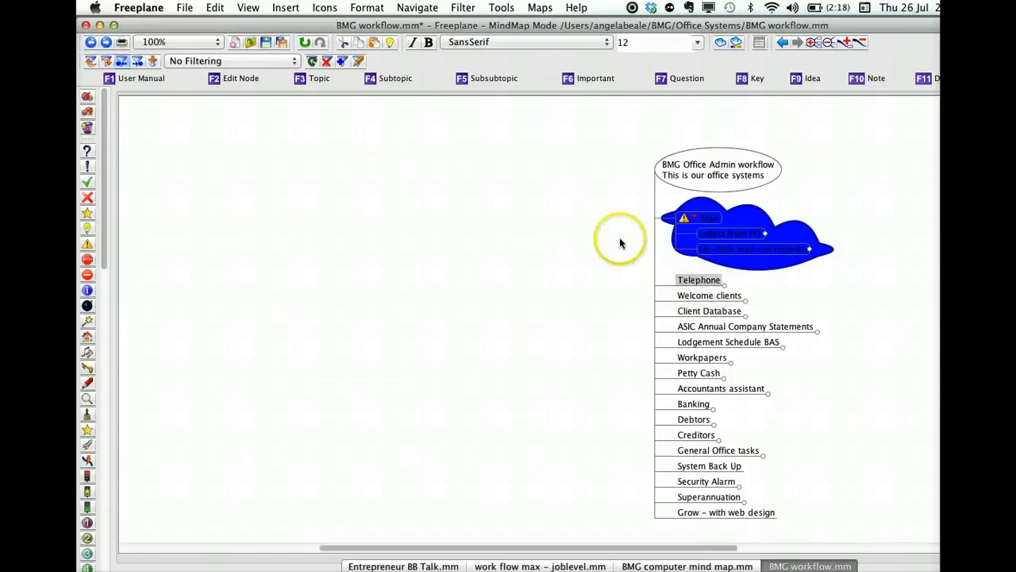
Step: Unfold the Telephone branch in the outline
click(247, 8)
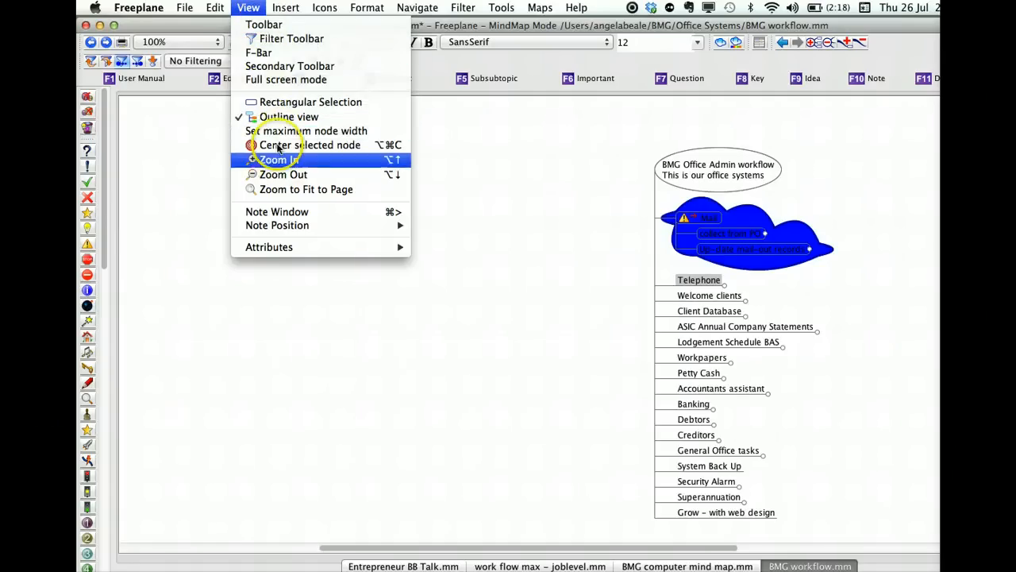
mouse_move(214, 10)
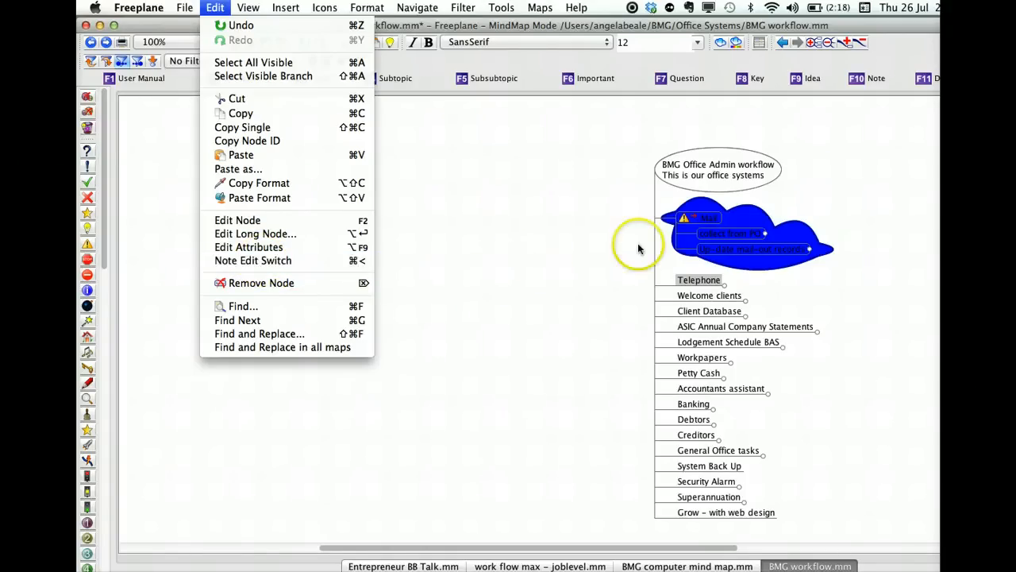
click(699, 167)
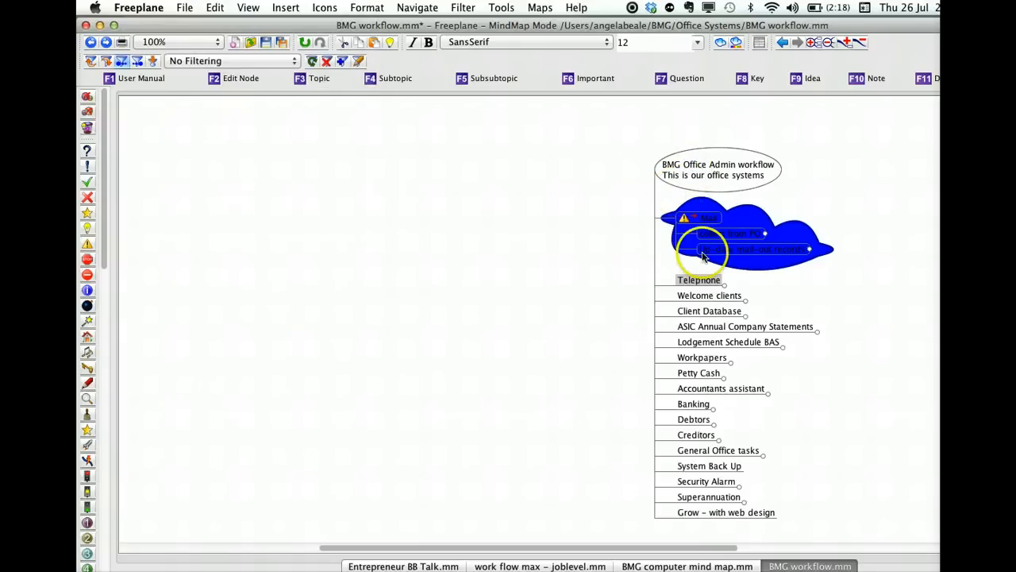
click(697, 279)
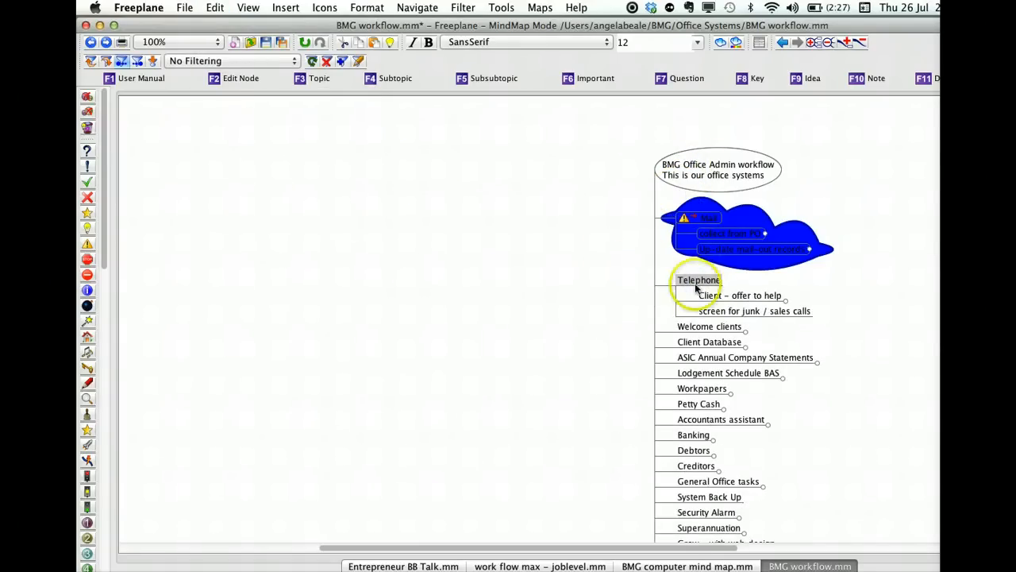
Step: Open the Telephone node in the long node editor and close it without editing
click(182, 10)
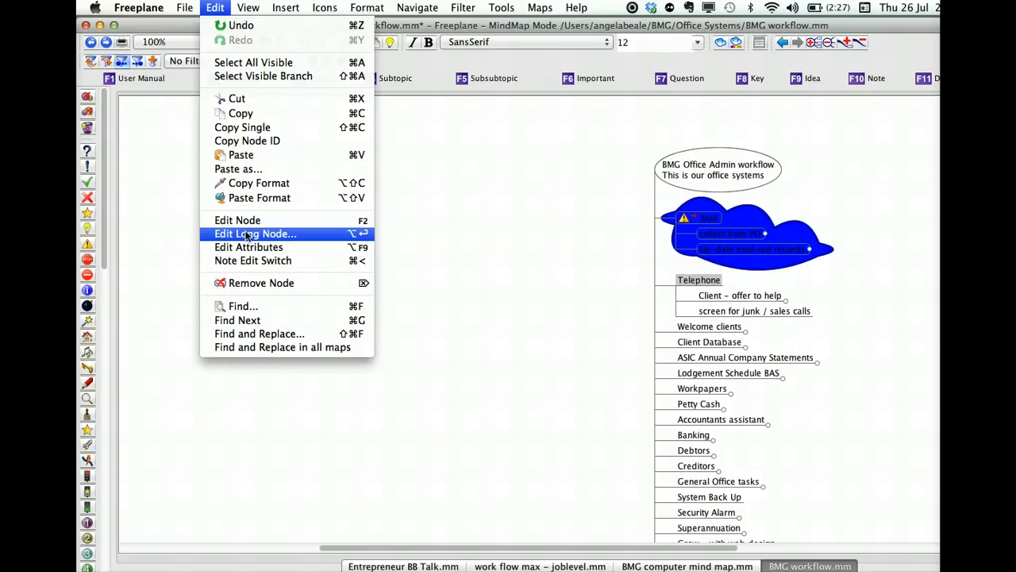
click(248, 236)
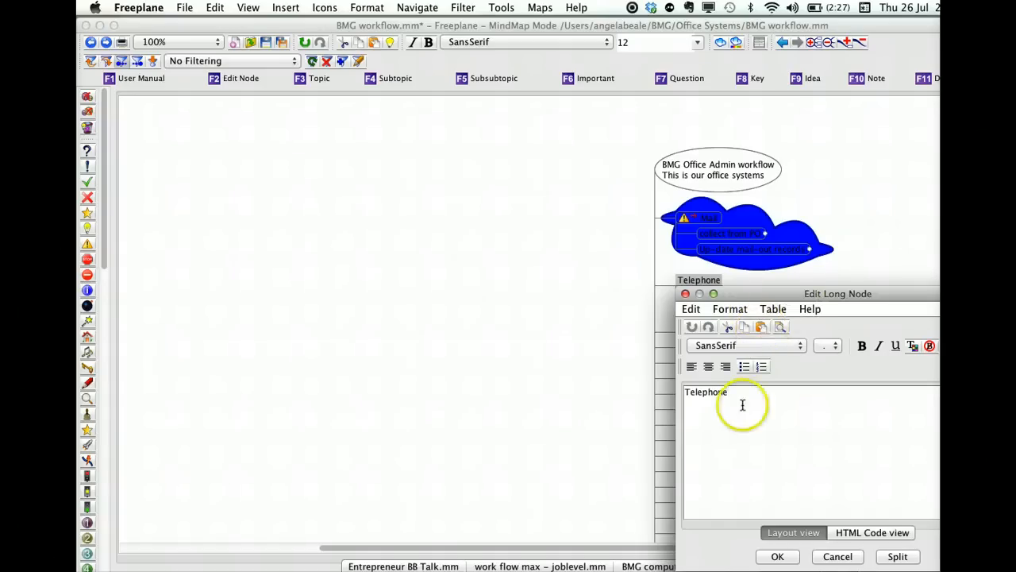
click(685, 294)
click(215, 8)
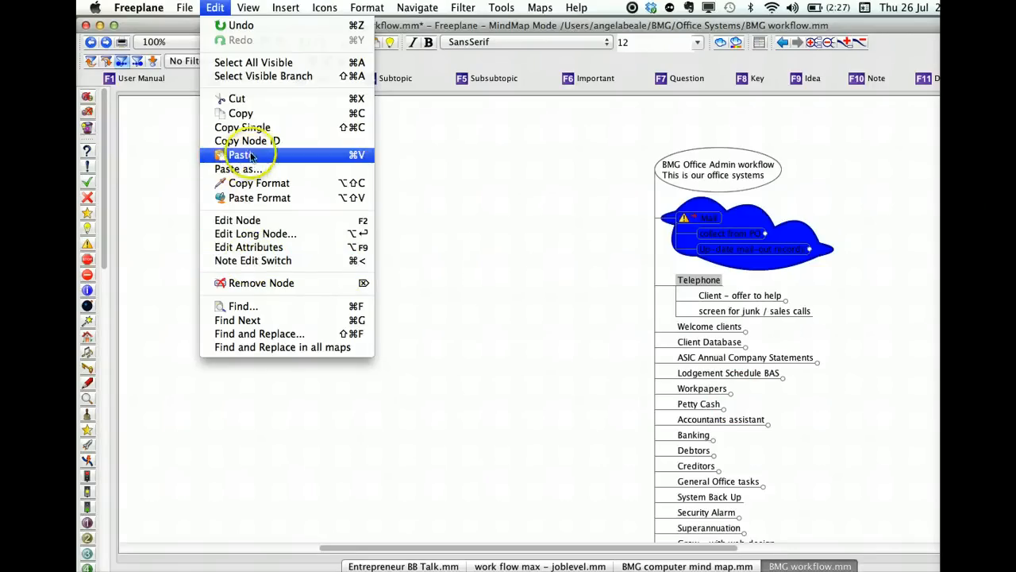
click(185, 9)
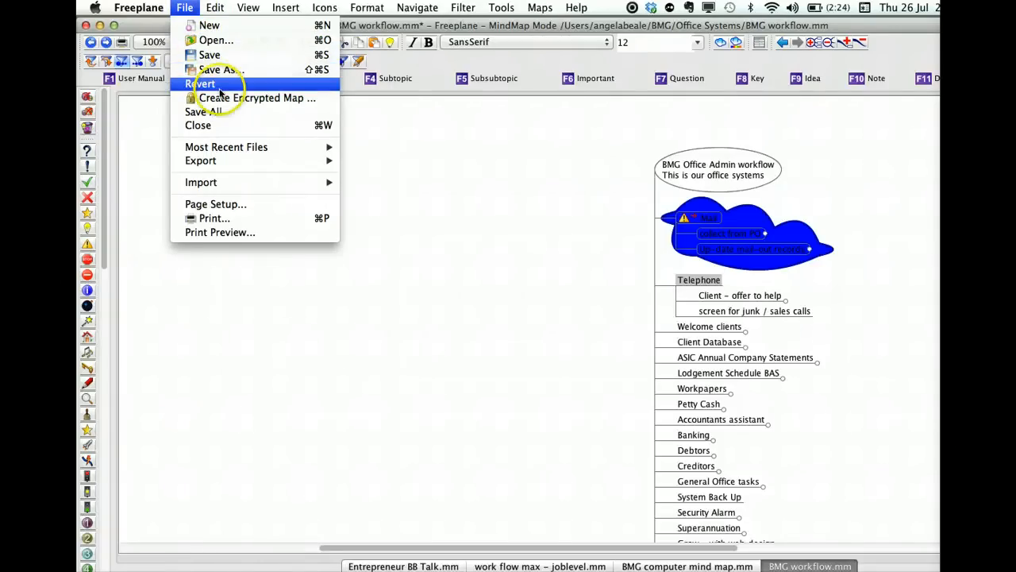
mouse_move(212, 150)
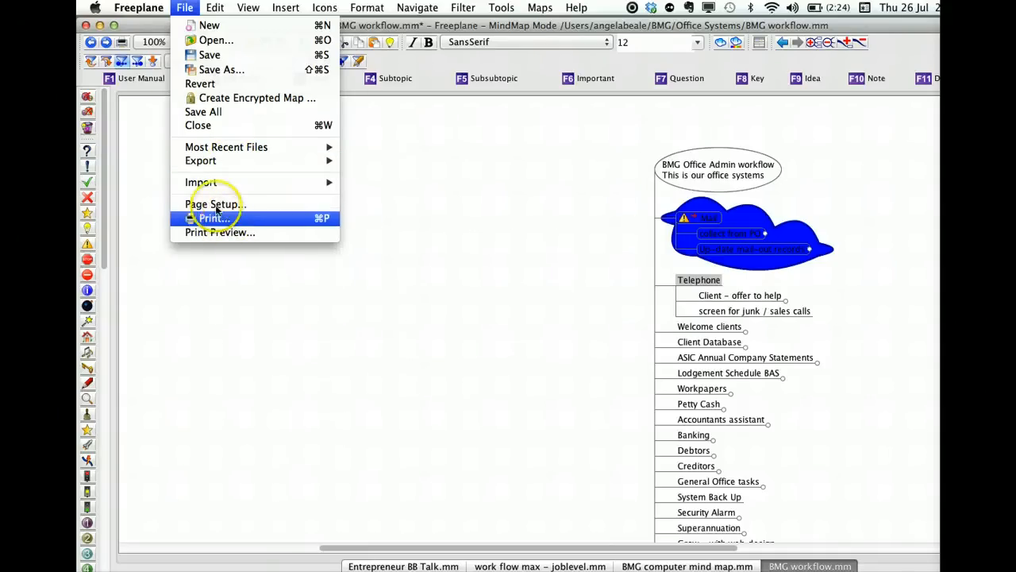
mouse_move(138, 10)
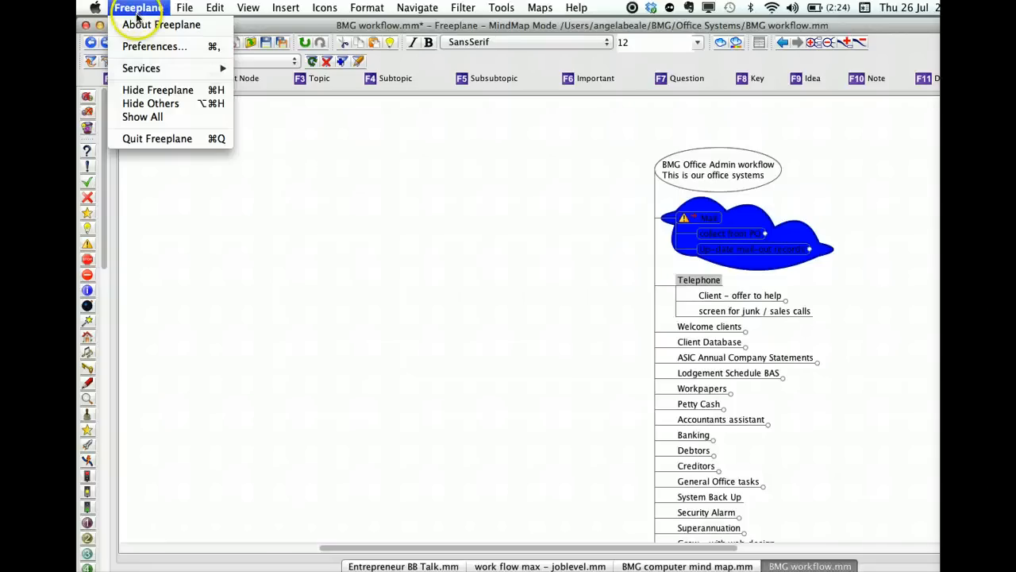
click(404, 218)
click(698, 233)
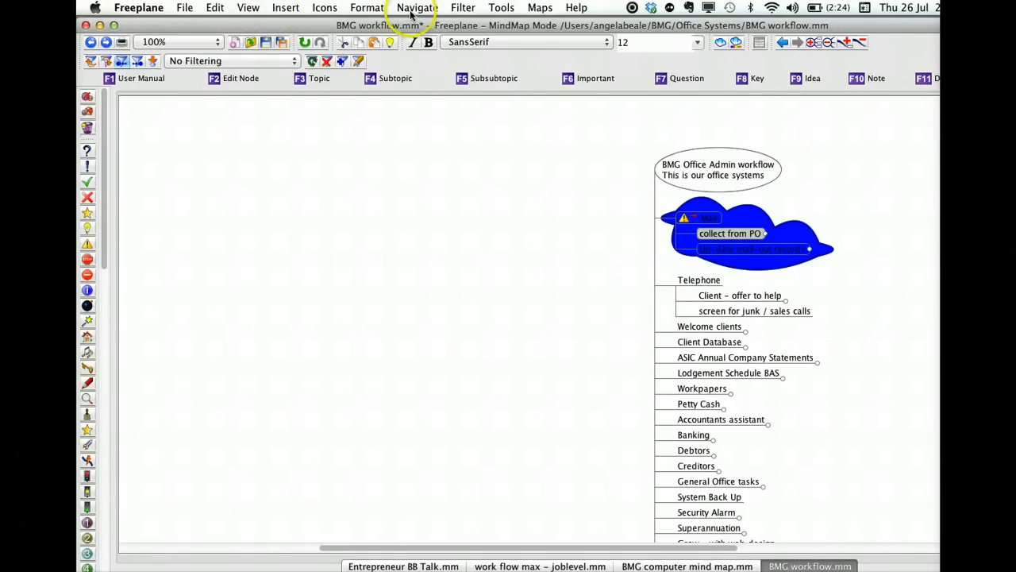
Step: Undo the unfolding of the Telephone branch, redo it, and undo it again
click(219, 9)
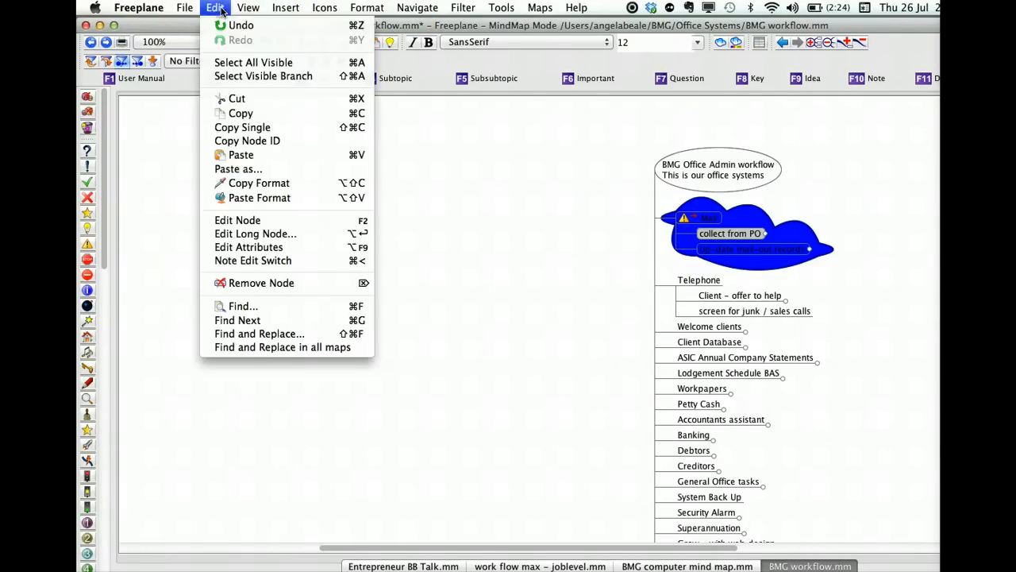
click(230, 26)
click(215, 9)
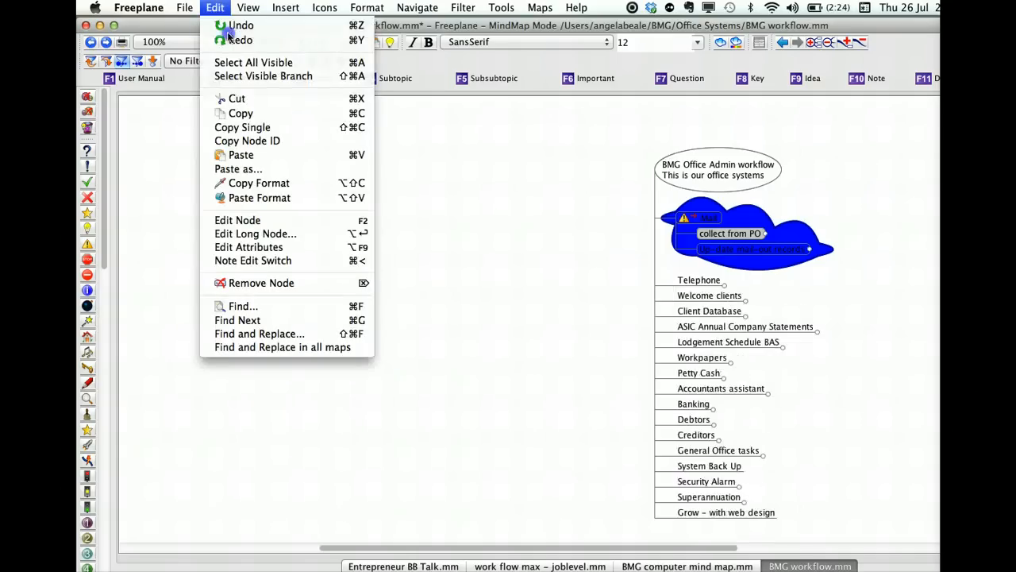
click(231, 40)
click(215, 8)
click(230, 25)
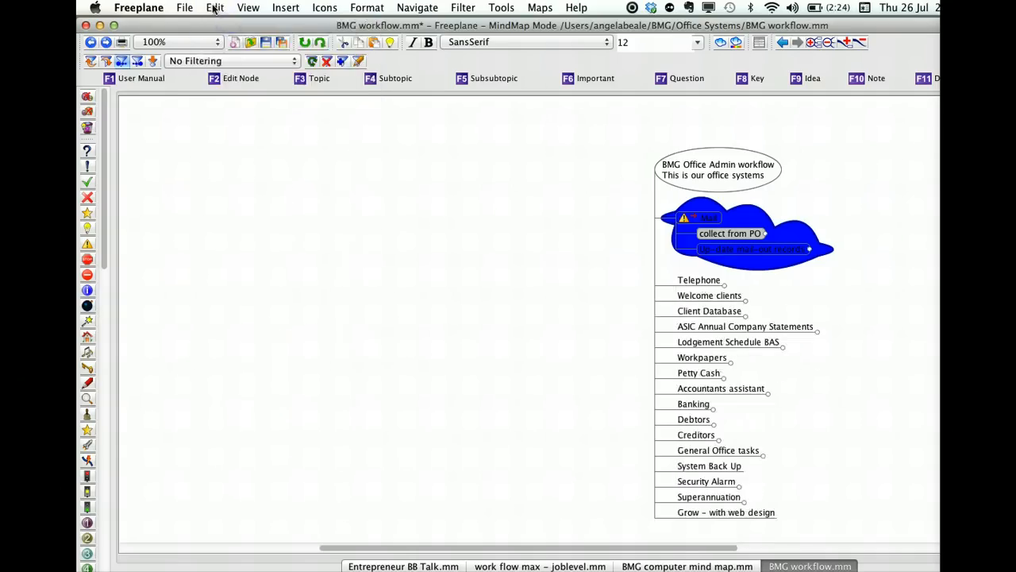
Step: Undo the blue cloud colour on the Mail branch and the cloud itself
click(215, 8)
click(230, 25)
click(215, 8)
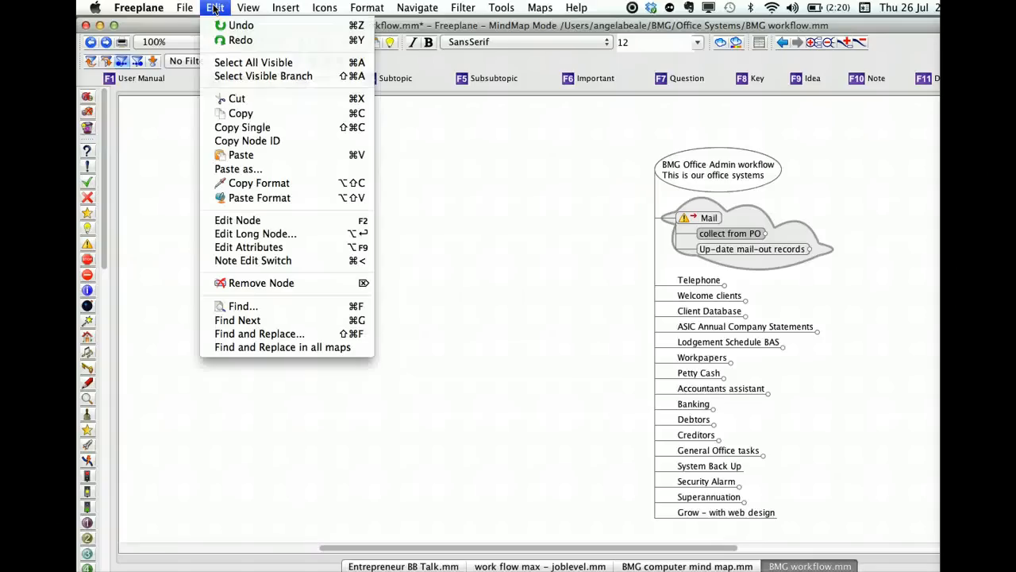
click(230, 25)
Step: Undo the unfolding of the Mail branch and the Bubble shape on its node
click(226, 10)
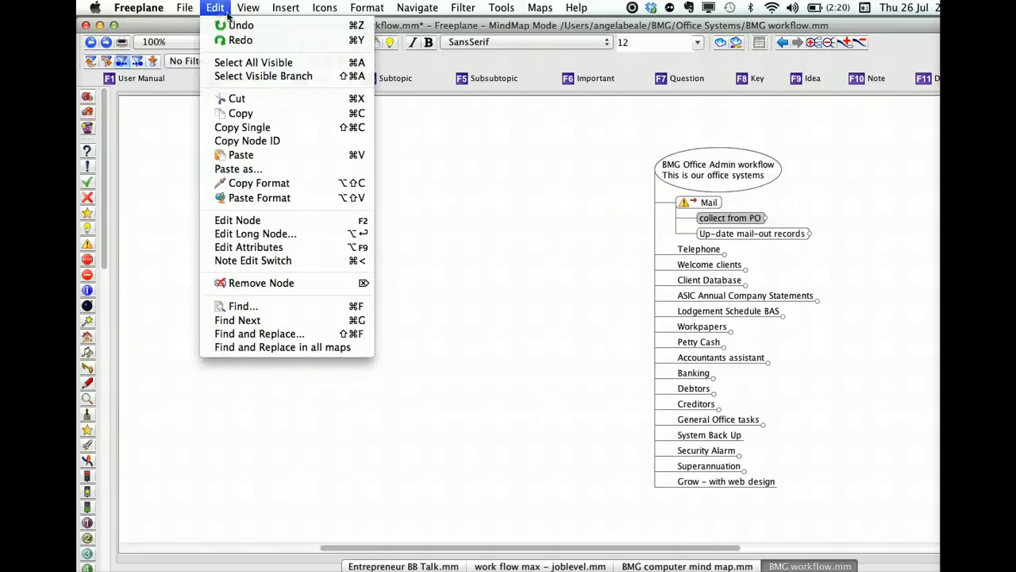
click(230, 25)
click(216, 9)
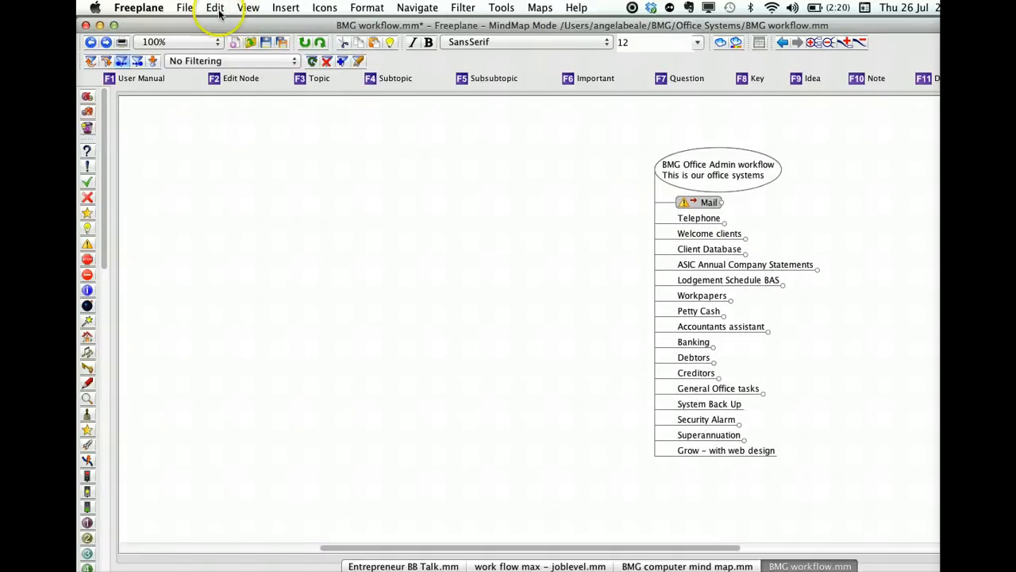
click(230, 25)
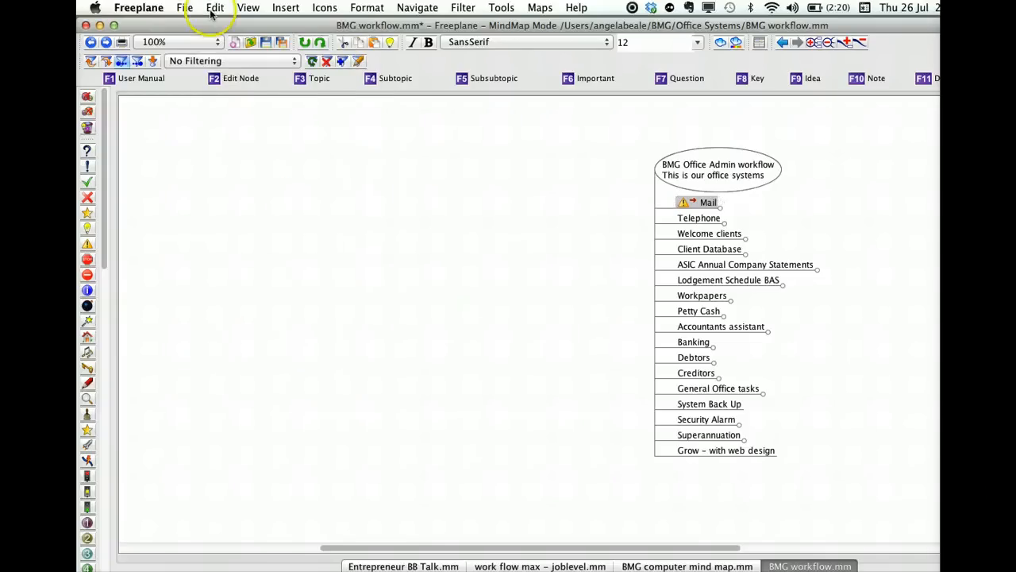
Step: Undo both moves of the "Grow - with web design" node around Superannuation
click(215, 8)
click(231, 27)
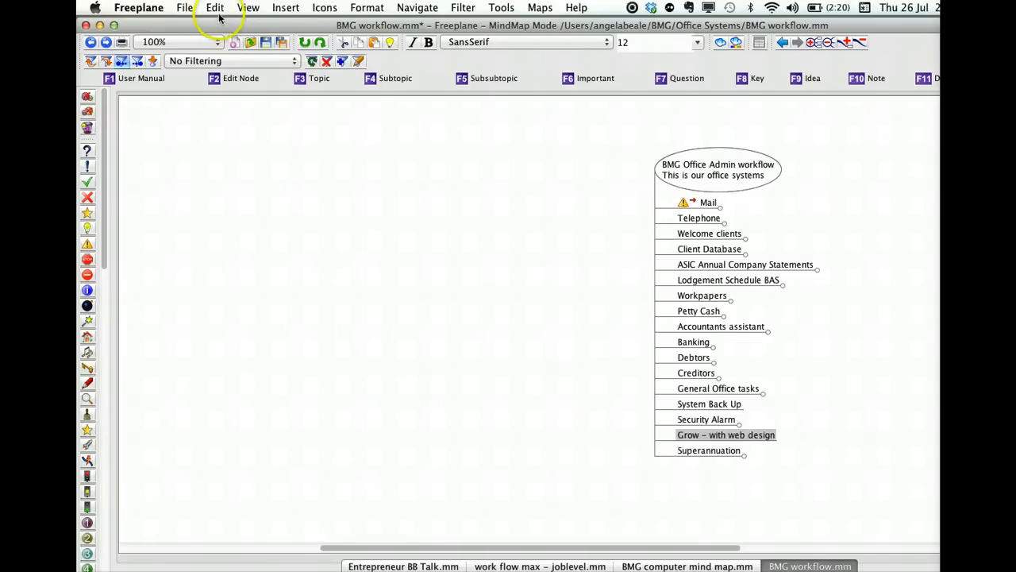
click(215, 8)
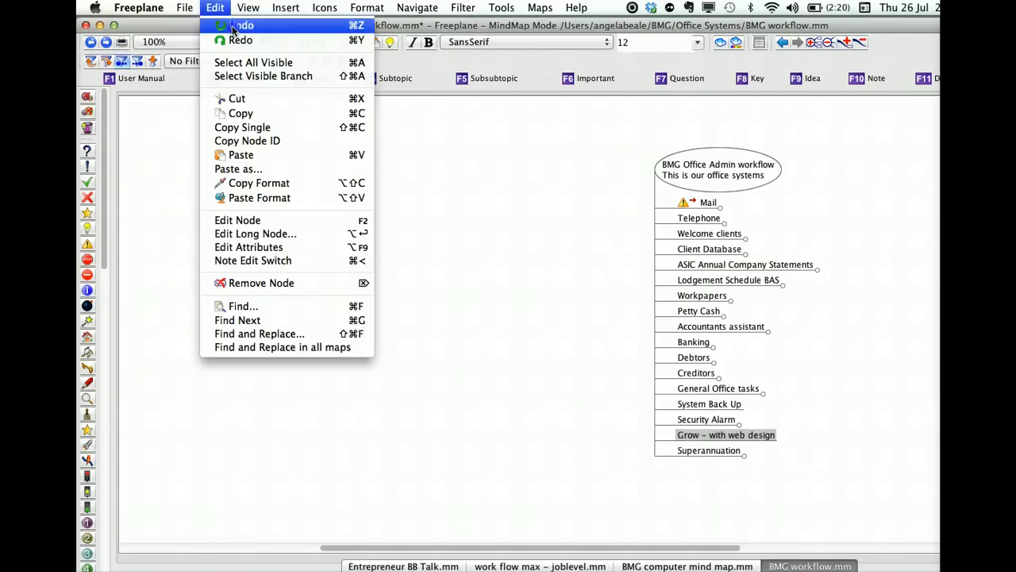
click(230, 25)
Step: Turn off outline view to return to the standard mind map layout
click(184, 7)
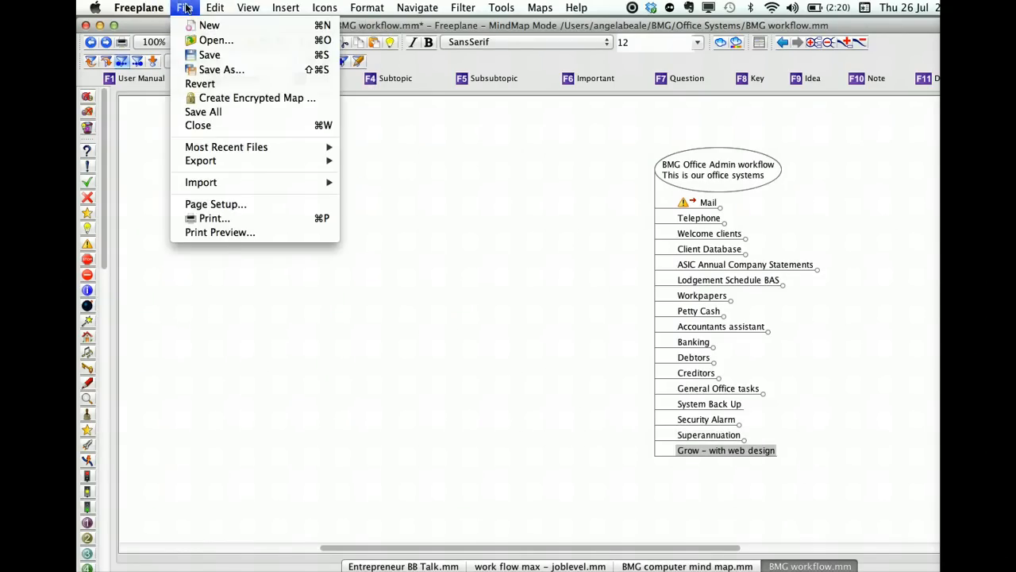
mouse_move(248, 7)
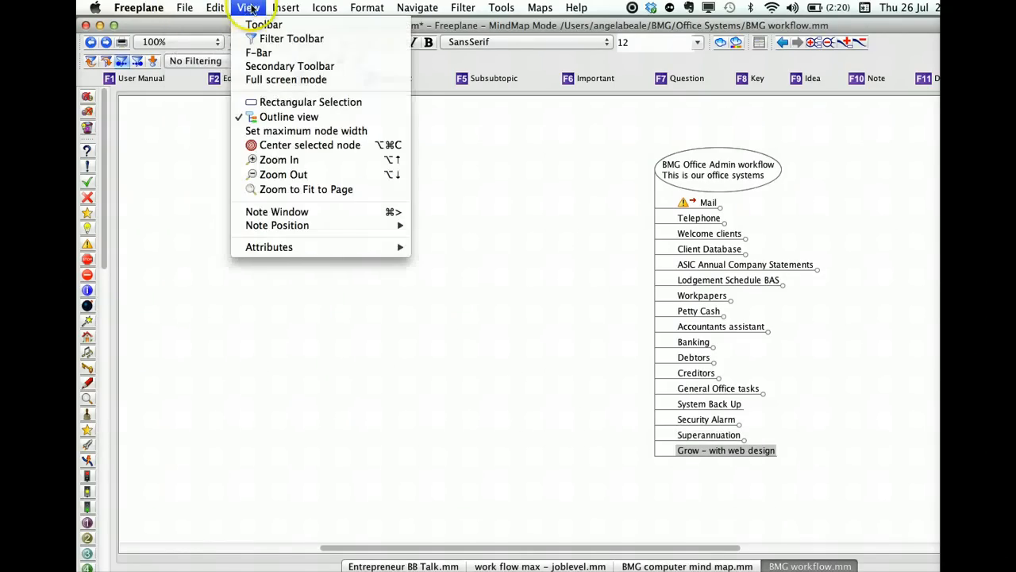
click(289, 118)
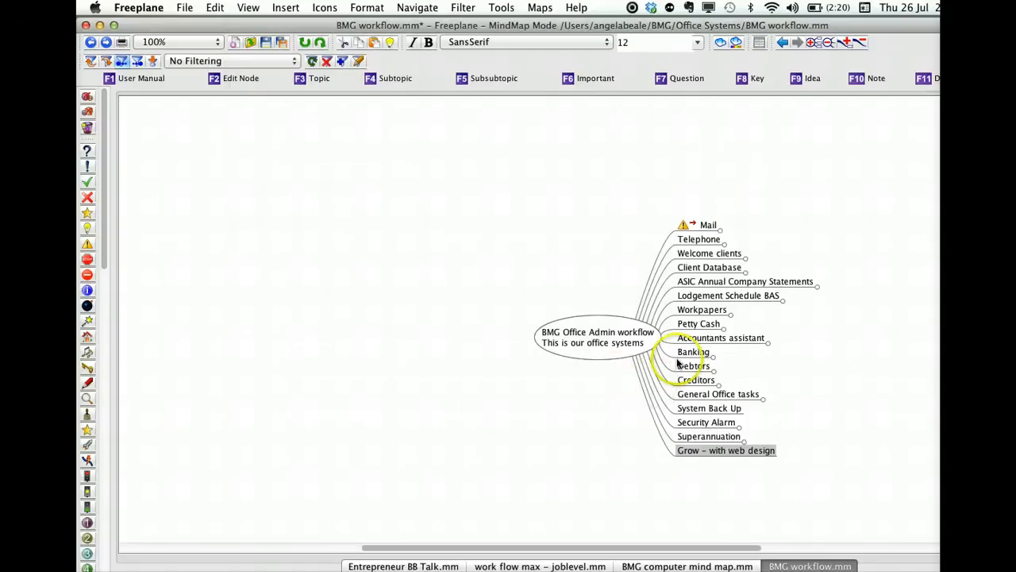
Step: Unfold the Creditors branch and select the Debtors node
click(601, 337)
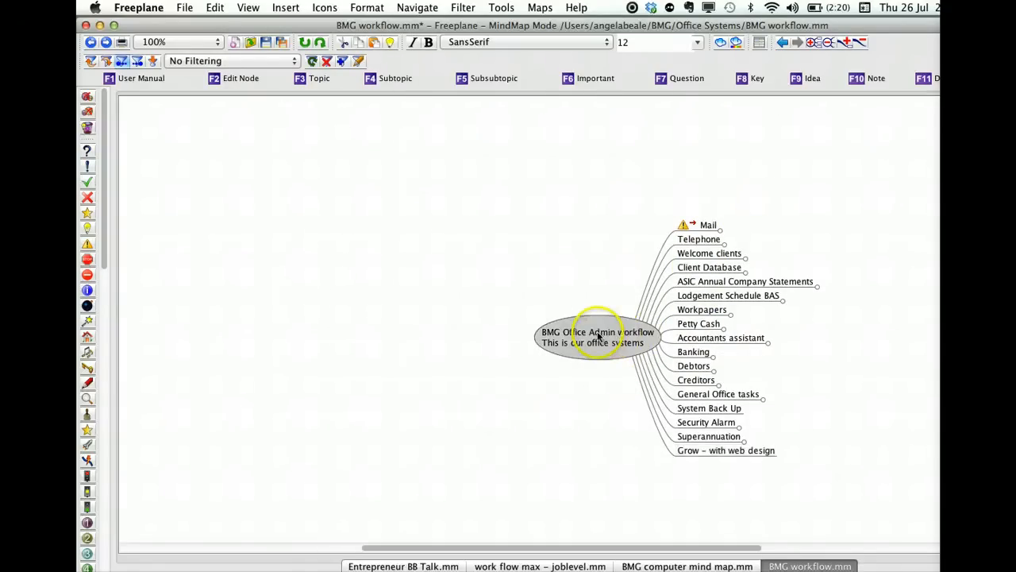
click(715, 423)
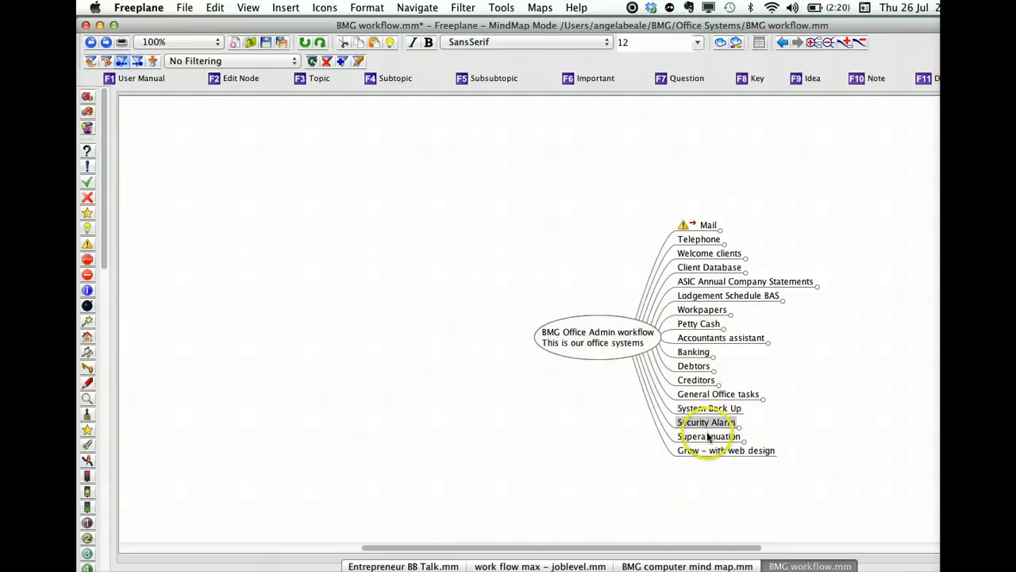
click(699, 380)
click(693, 351)
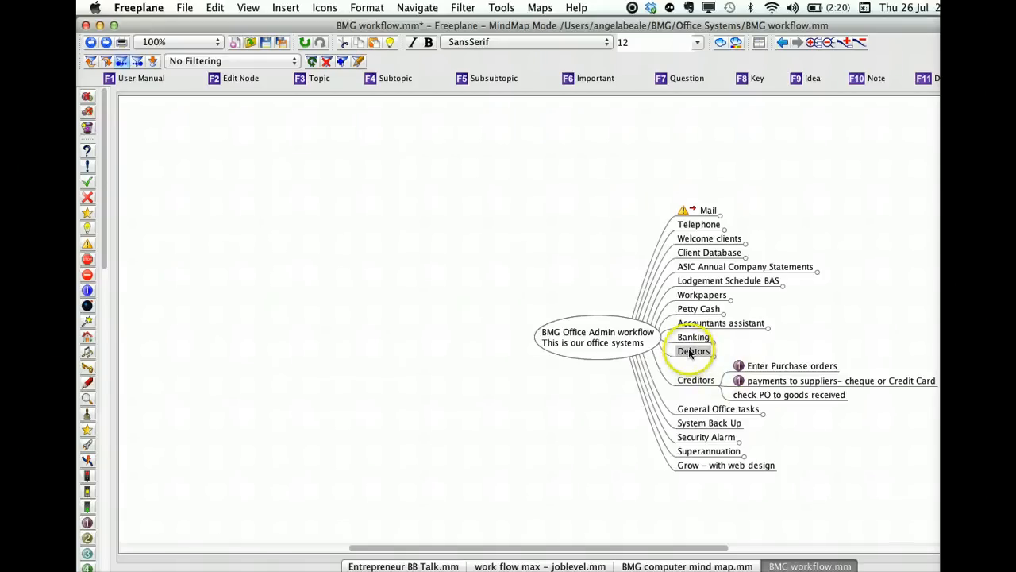
Step: Unfold the Client Database branch and open its "update existing client information ( esp email)" node for editing
drag(367, 190, 79, 157)
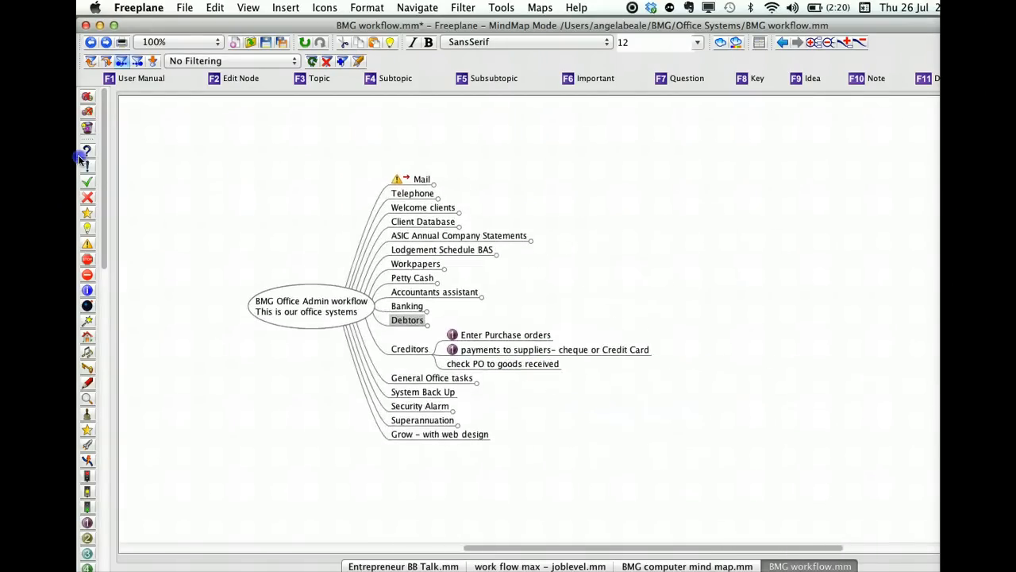
click(421, 378)
click(419, 392)
click(416, 406)
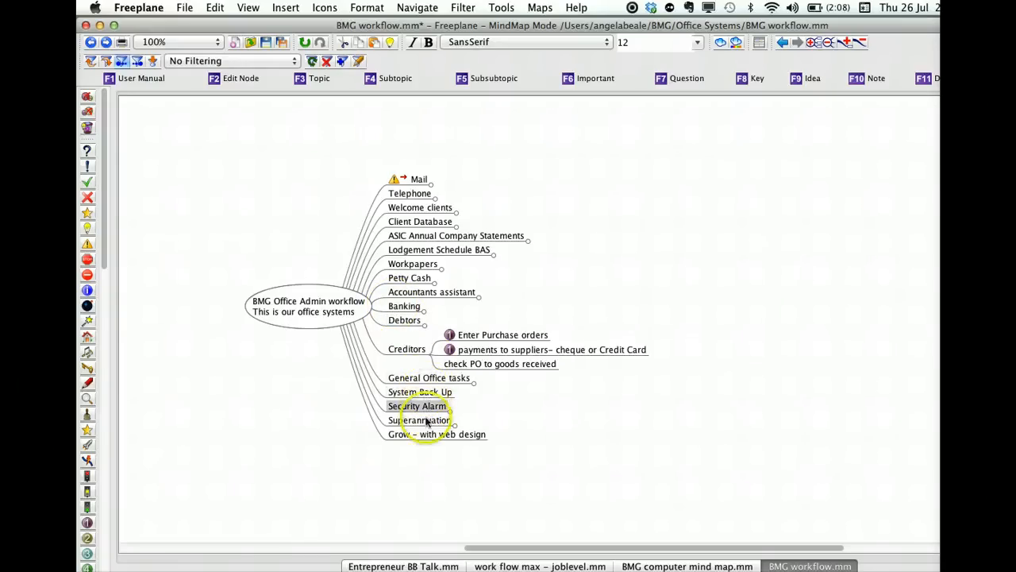
click(414, 251)
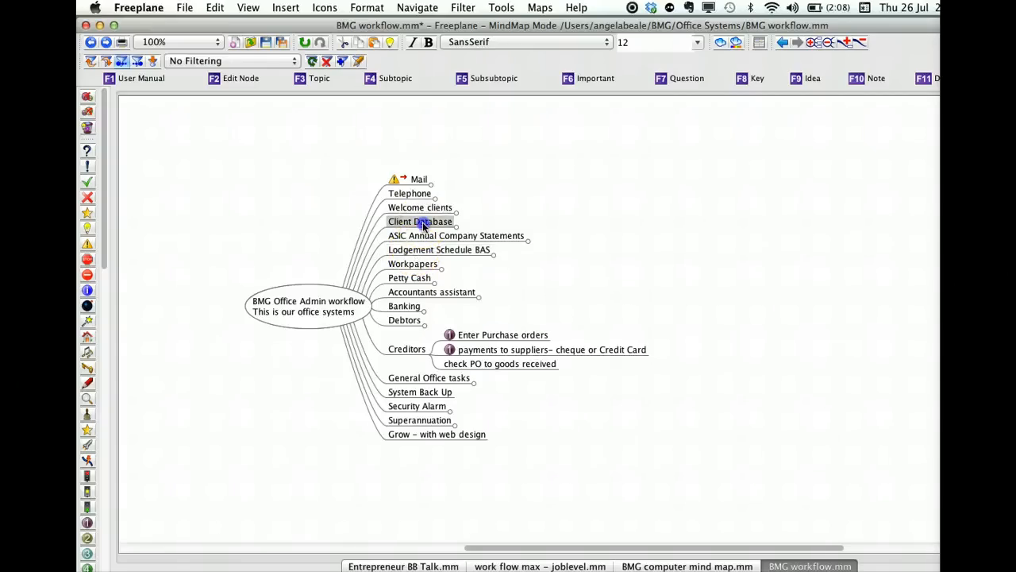
click(419, 223)
click(537, 216)
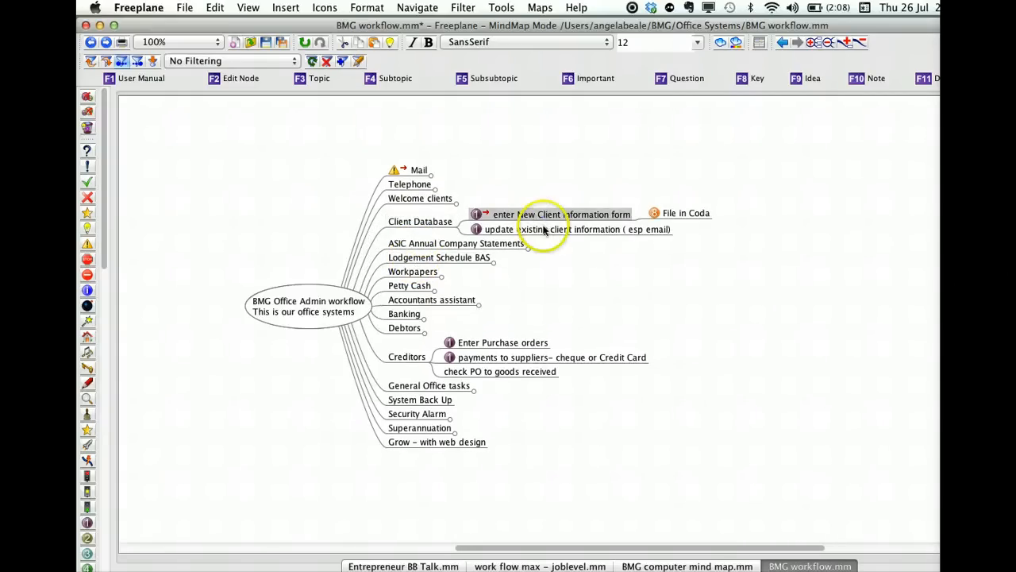
click(540, 228)
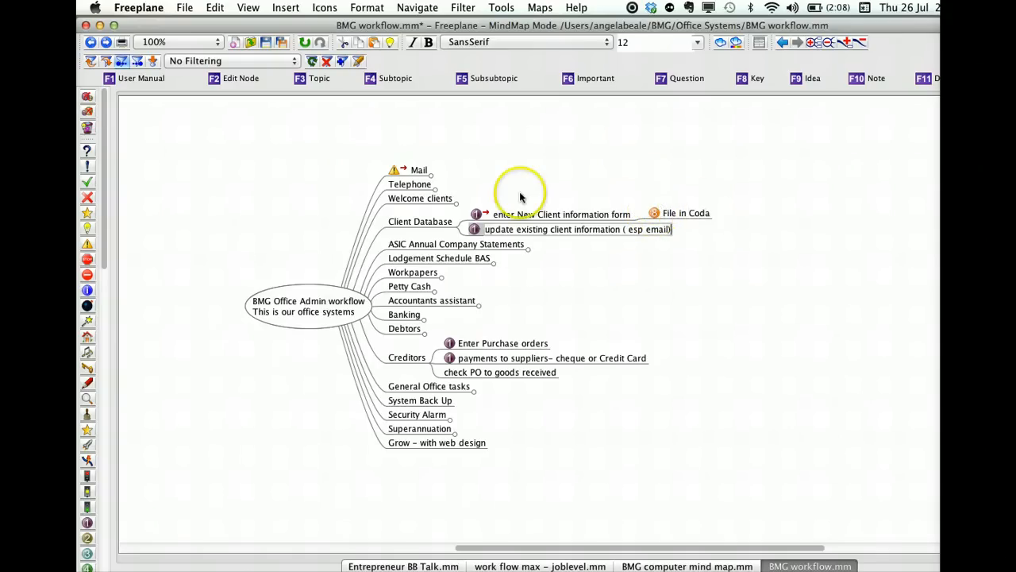
click(485, 215)
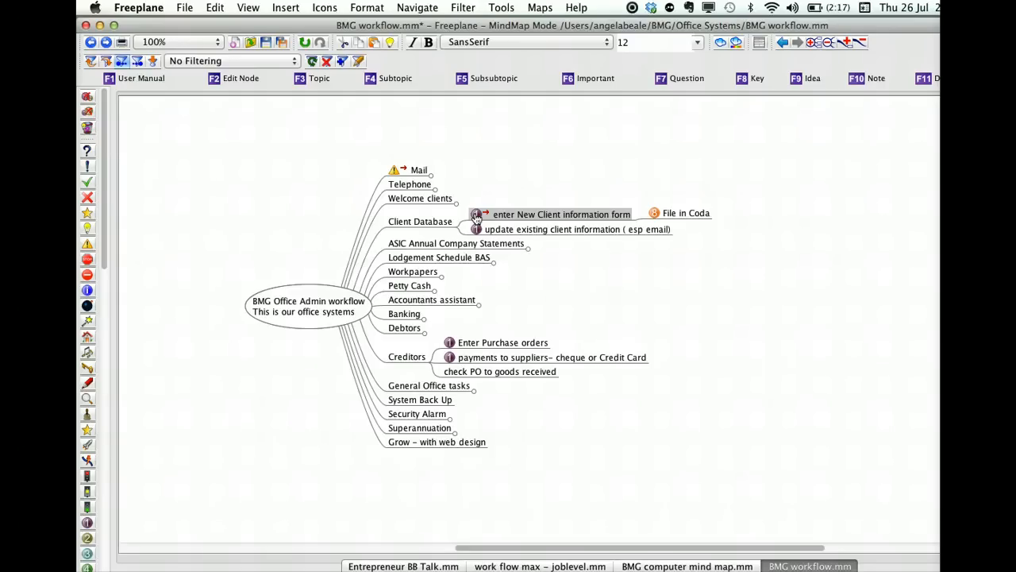
click(410, 185)
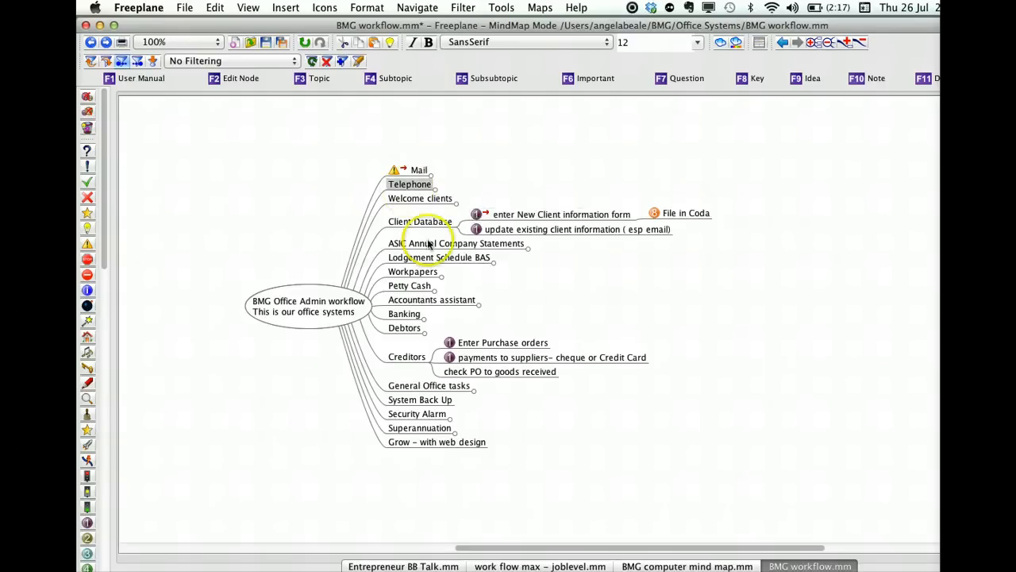
Step: Add a child node reading "df;ll;df" to the "Grow - with web design" node
double_click(443, 443)
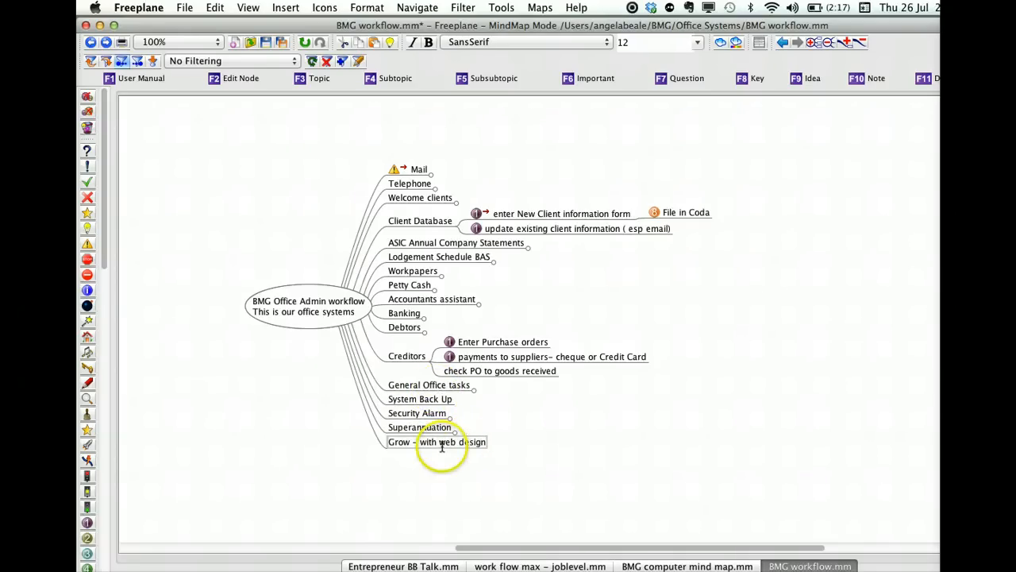
click(286, 8)
click(302, 25)
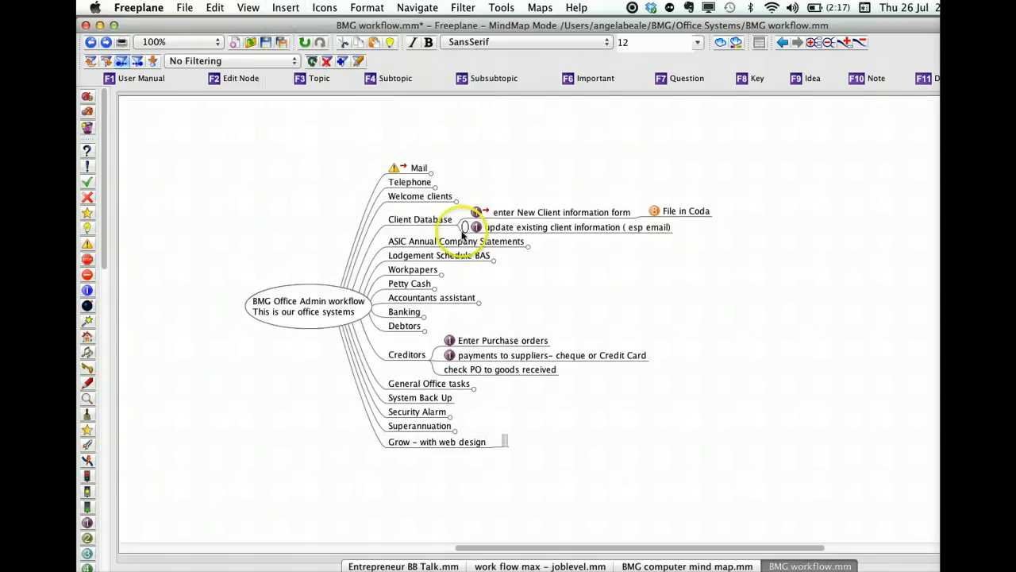
text(df;ll;df)
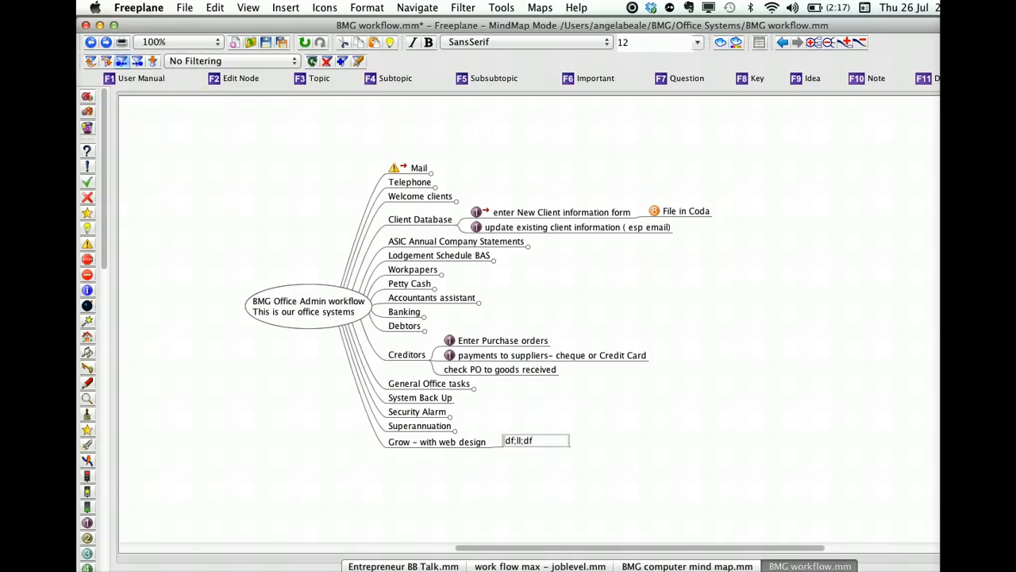
Step: Add a child node reading "fgl:;flg" to the "df;ll;df" node
click(279, 9)
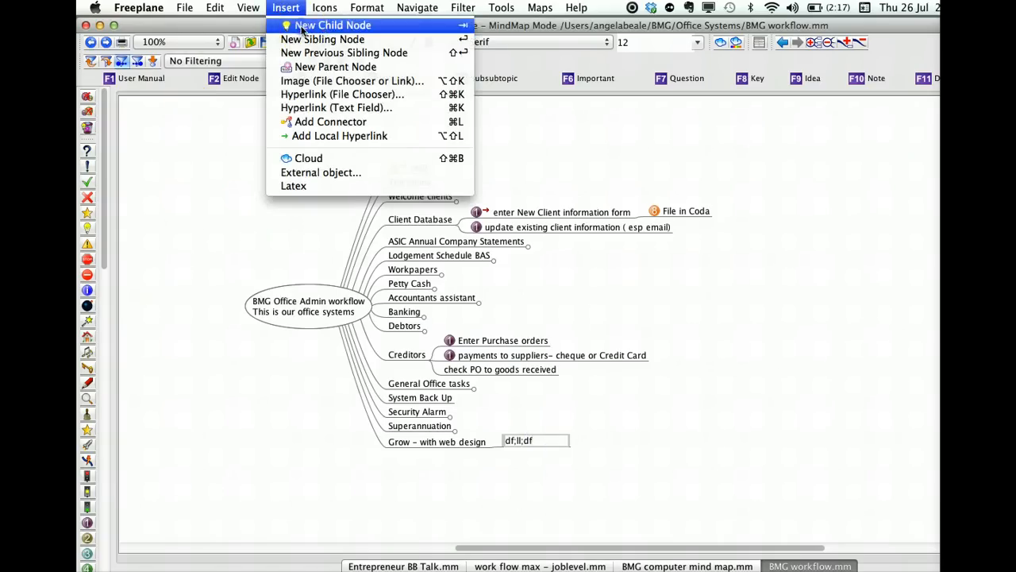
click(300, 26)
text(fgl:;flg)
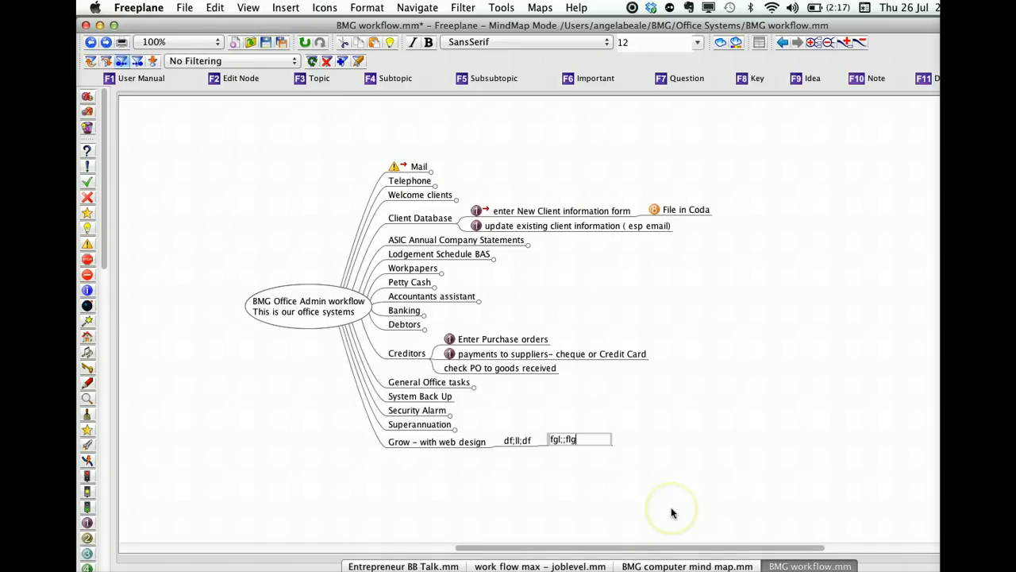
click(561, 479)
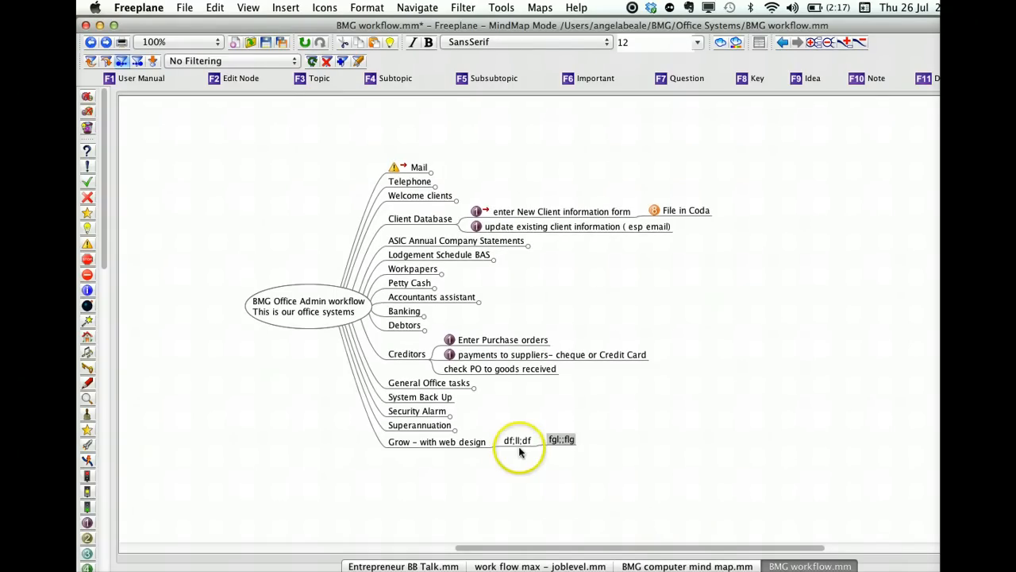
Step: Fold the "df;ll;df" branch, unfold it again and select its child node
key(Delete)
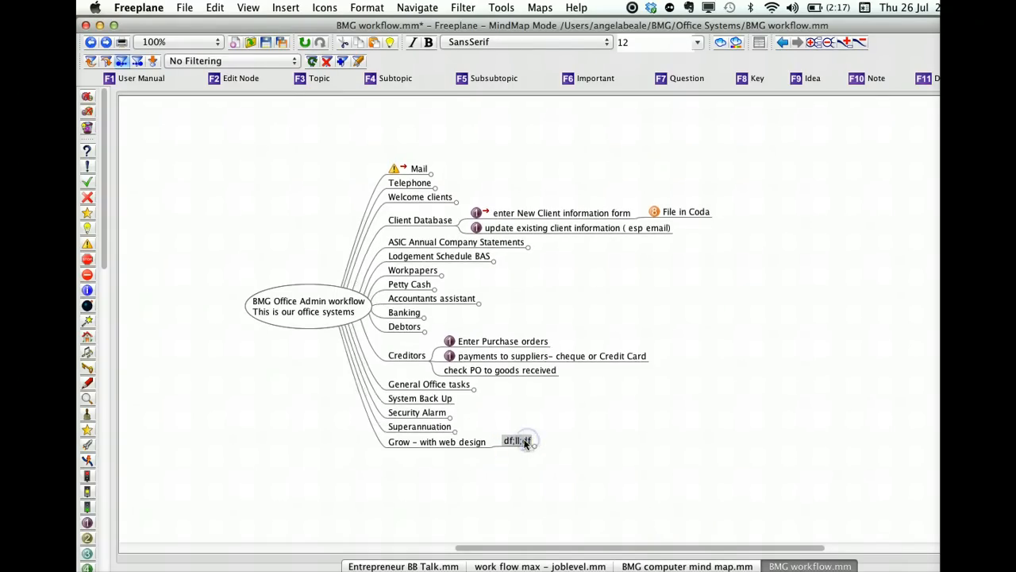
click(476, 443)
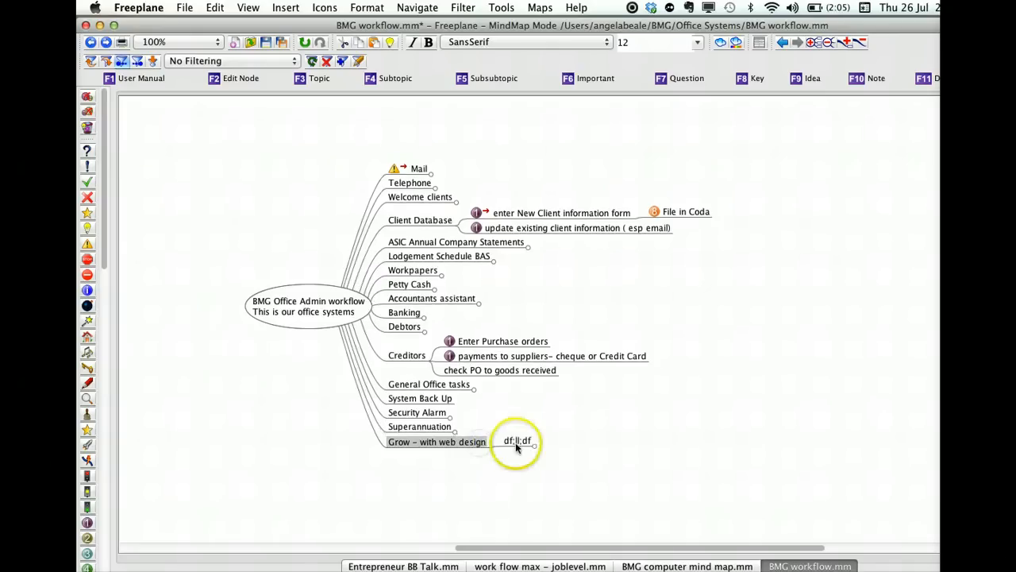
click(515, 443)
key(super+z)
click(565, 441)
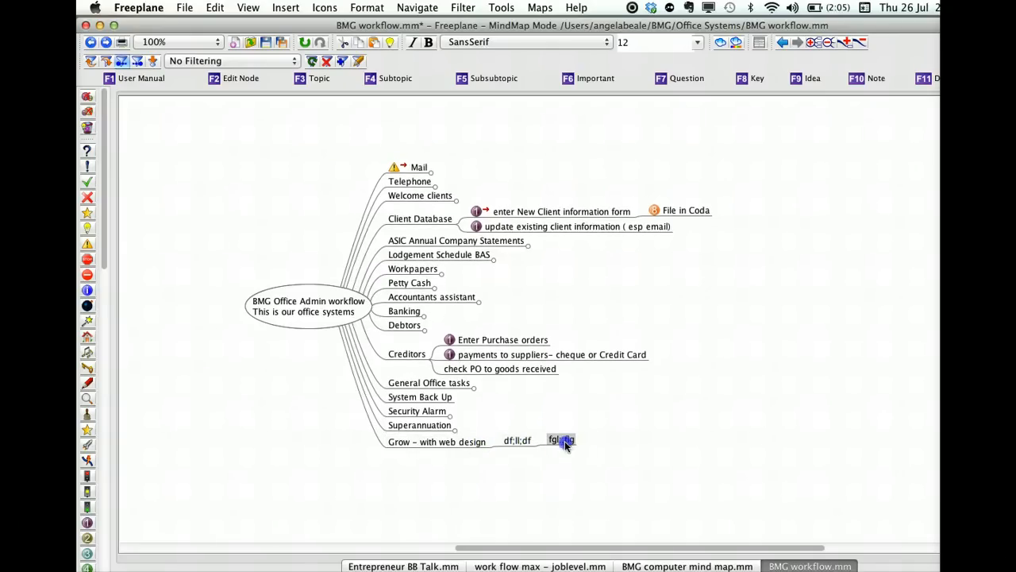
Step: Open the "fgl:;flg" node for editing and review the available insert commands, such as a new parent node, without applying any
double_click(558, 441)
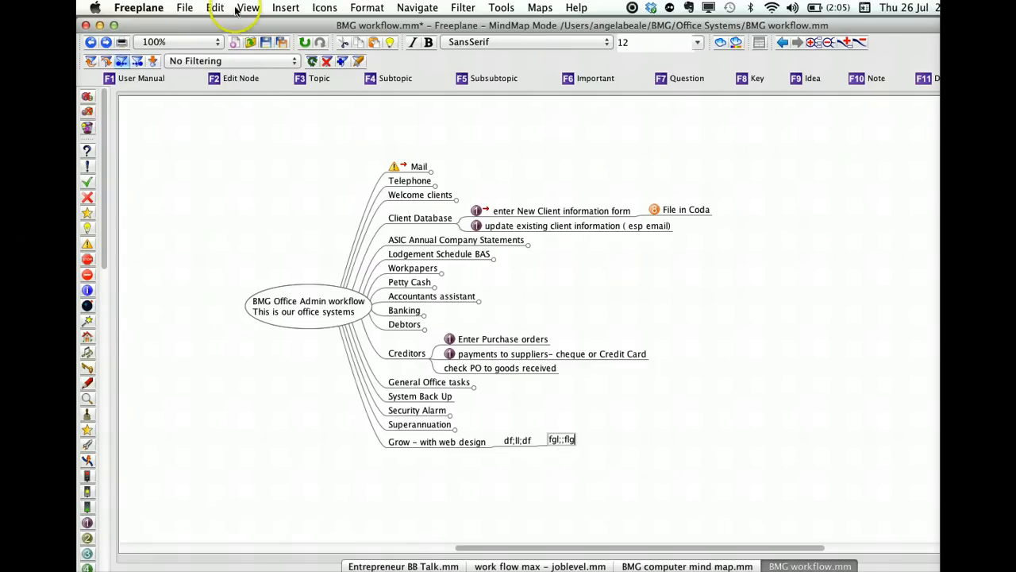
click(283, 8)
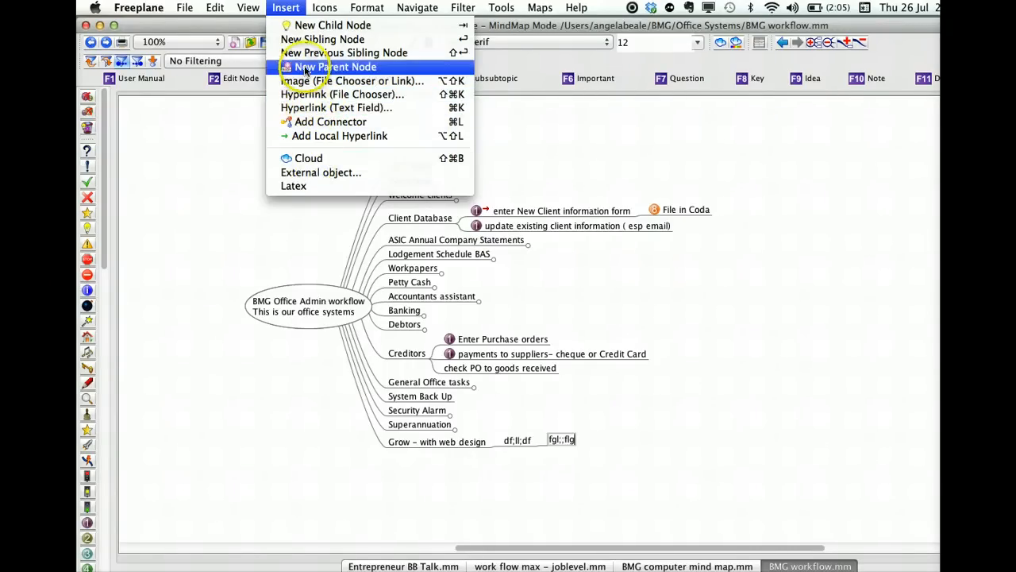
click(220, 122)
click(334, 138)
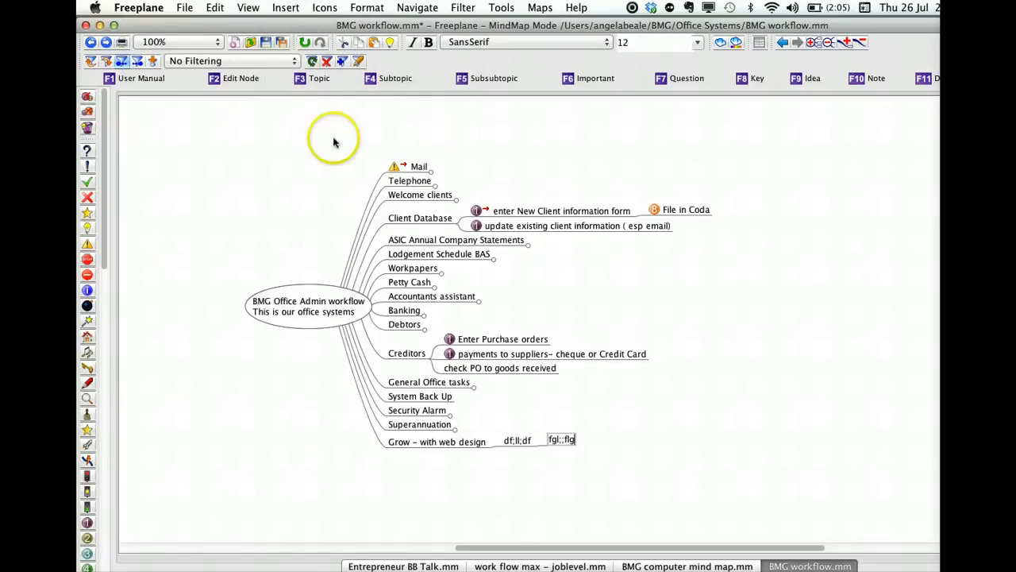
click(382, 256)
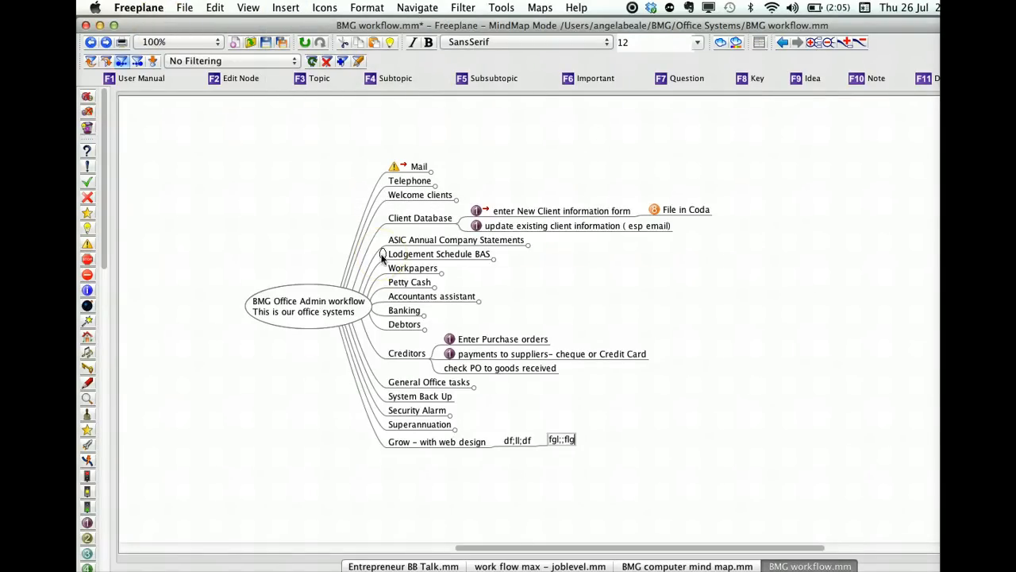
click(309, 208)
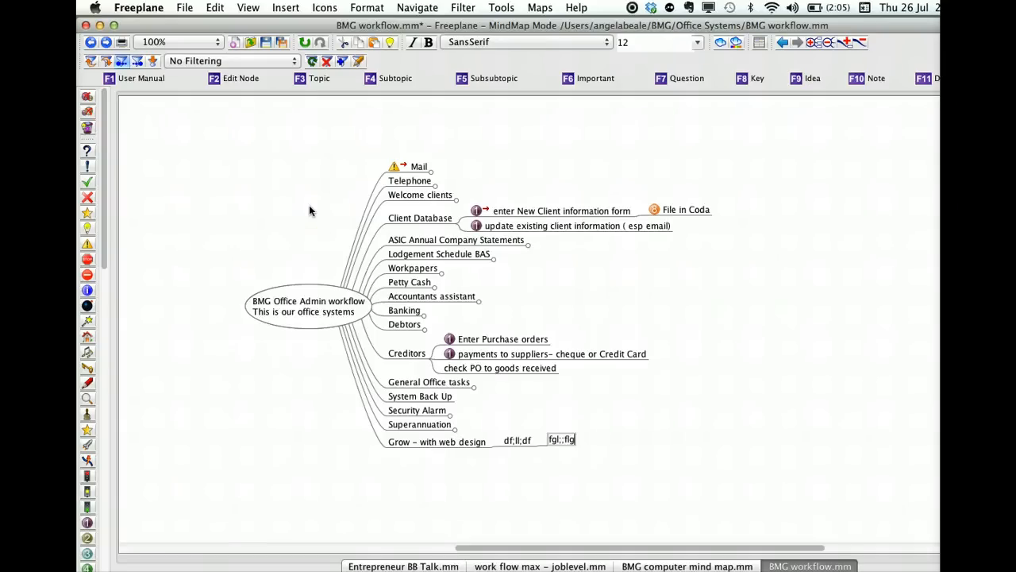